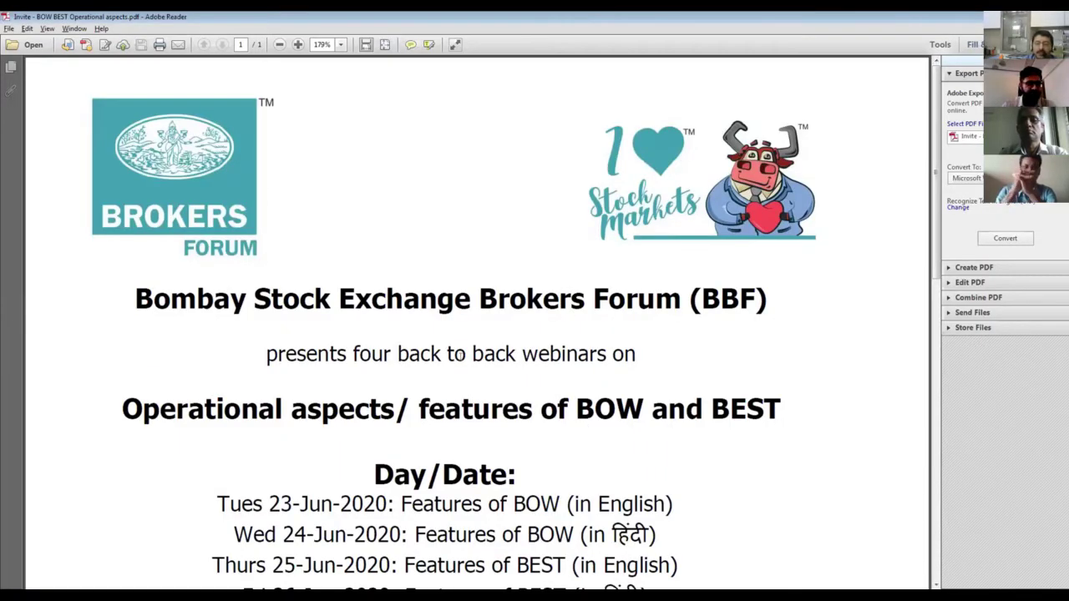
- Scroll through the BOW and BEST webinar invite PDF in Adobe Reader
scroll(458, 354, "down", 1)
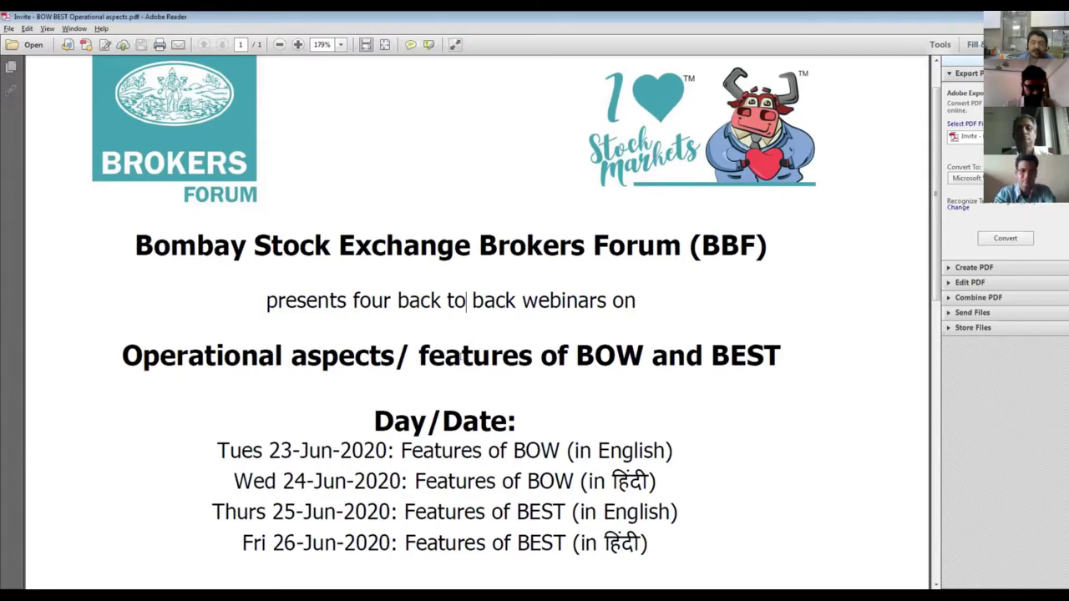
scroll(460, 356, "down", 6)
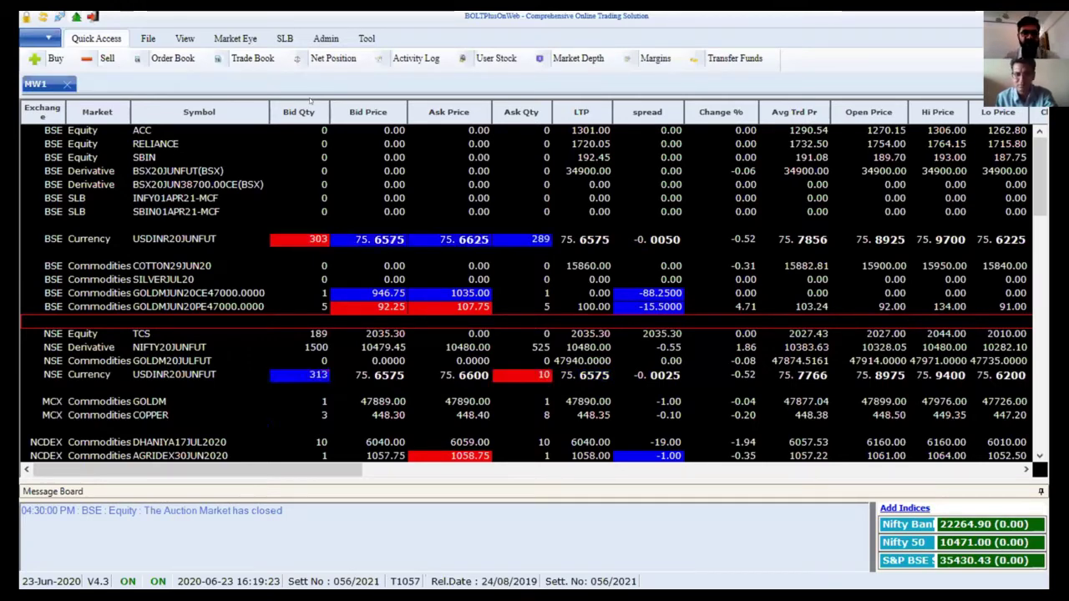
- Switch to the Admin ribbon to reach the Users management form
left_click(326, 38)
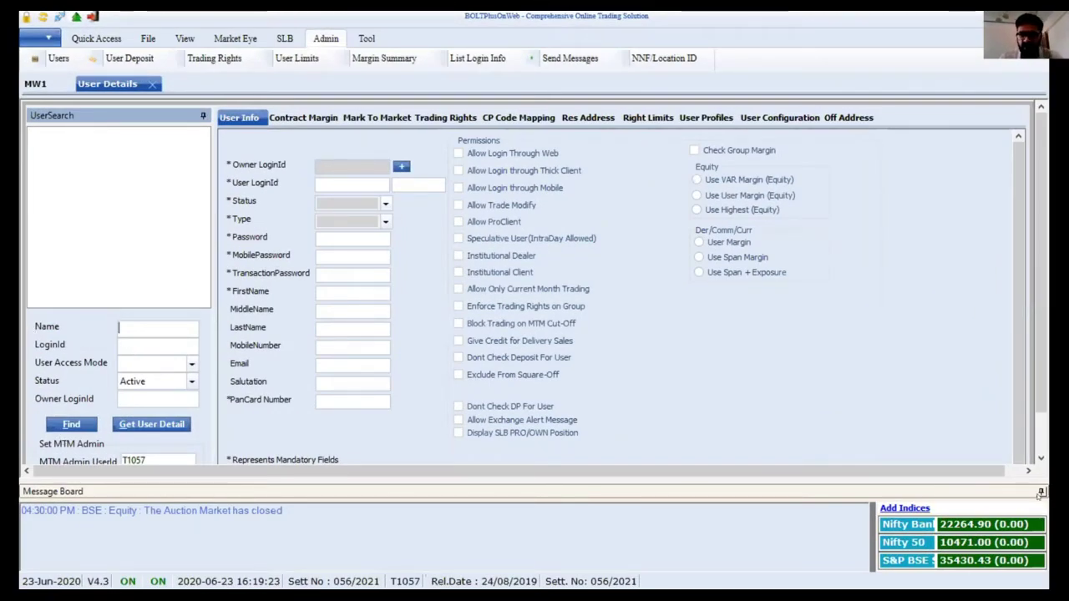
- Unpin the Message Board, start a new user record, and bring up the owner login search
left_click(1041, 491)
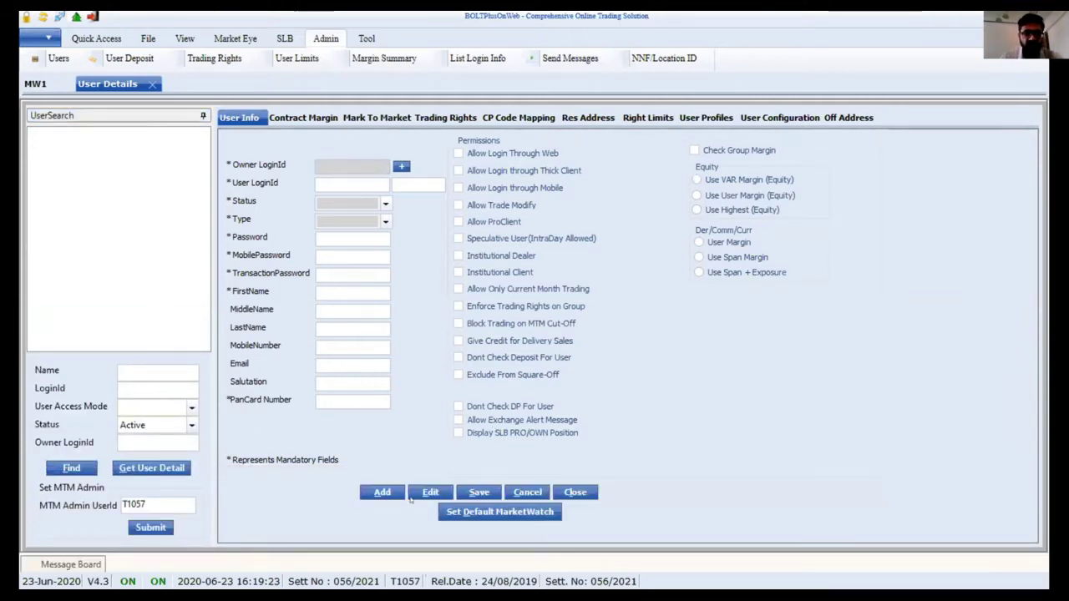
left_click(382, 492)
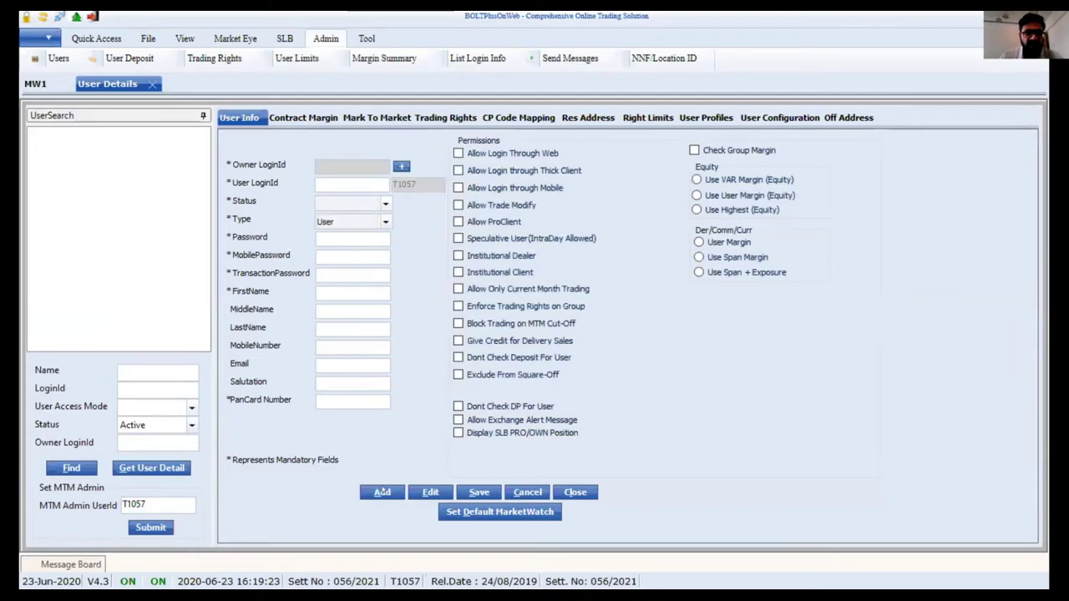
left_click(400, 166)
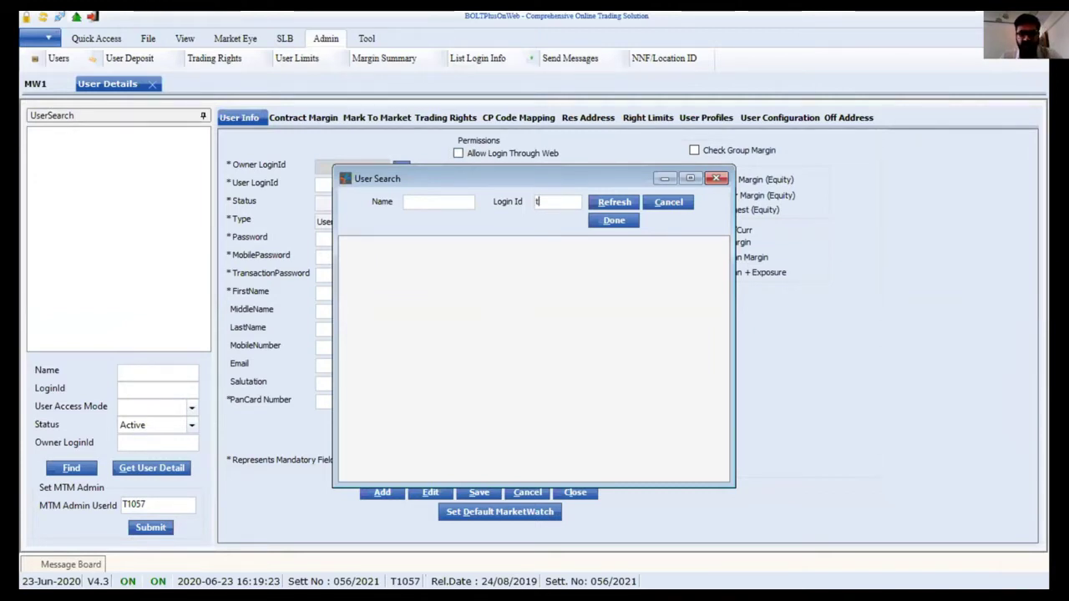
- Search for login t1057 and pick the TEST / T1057 user as Owner LoginId
type("057")
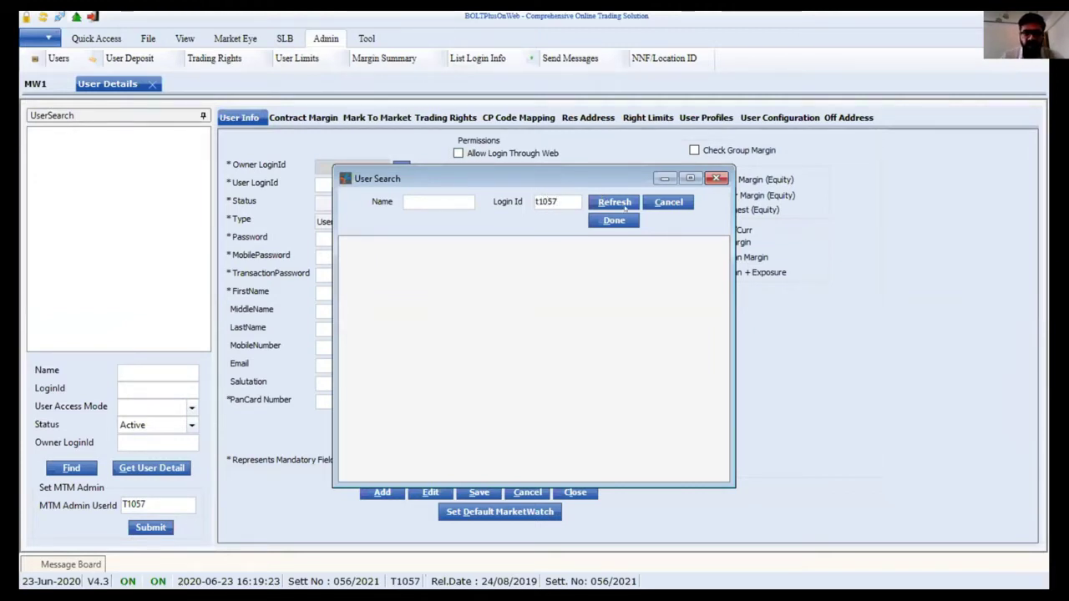
left_click(616, 204)
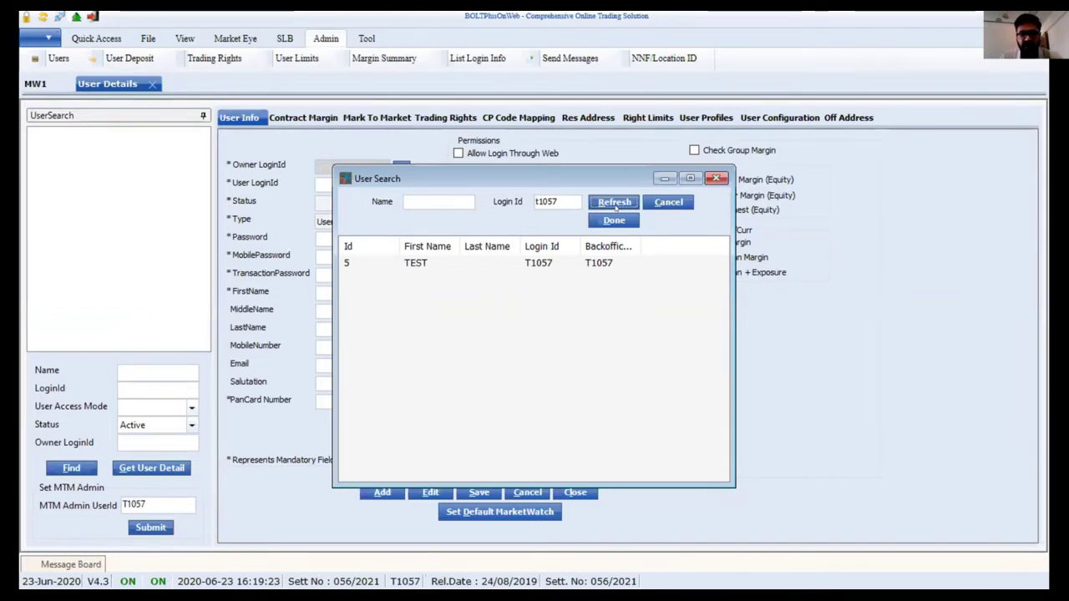
left_click(550, 266)
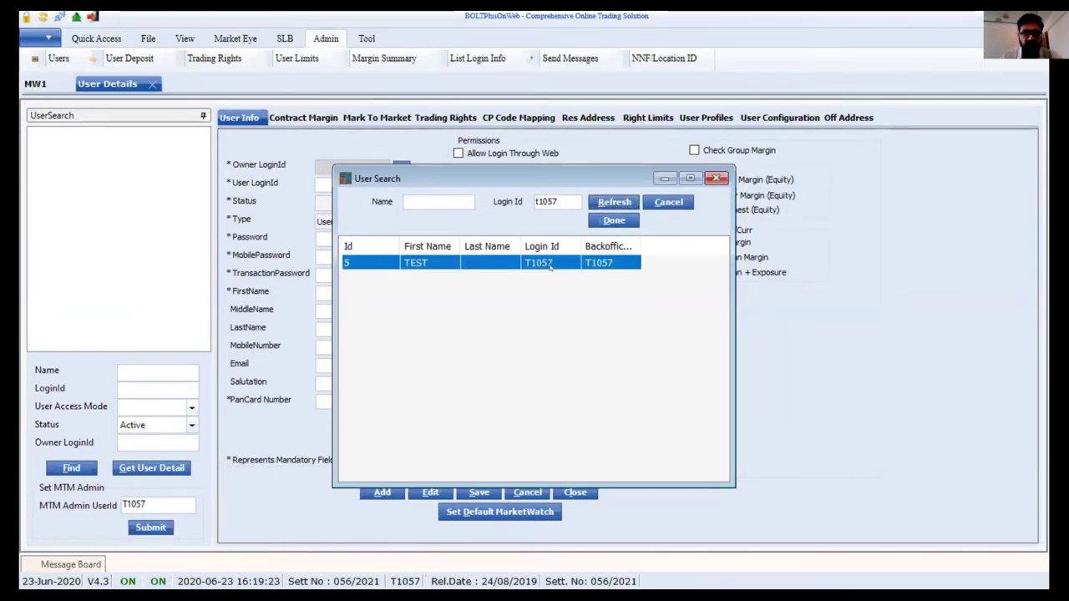
double_click(550, 265)
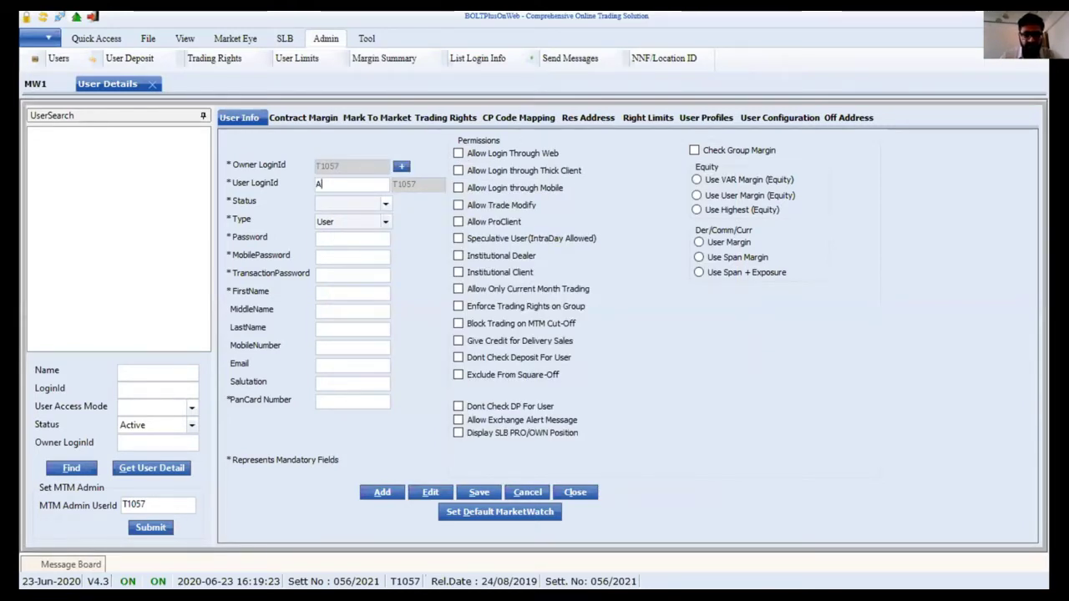
- Enter the new user's login ID in User LoginId, dismissing the multileg order panel
type("M")
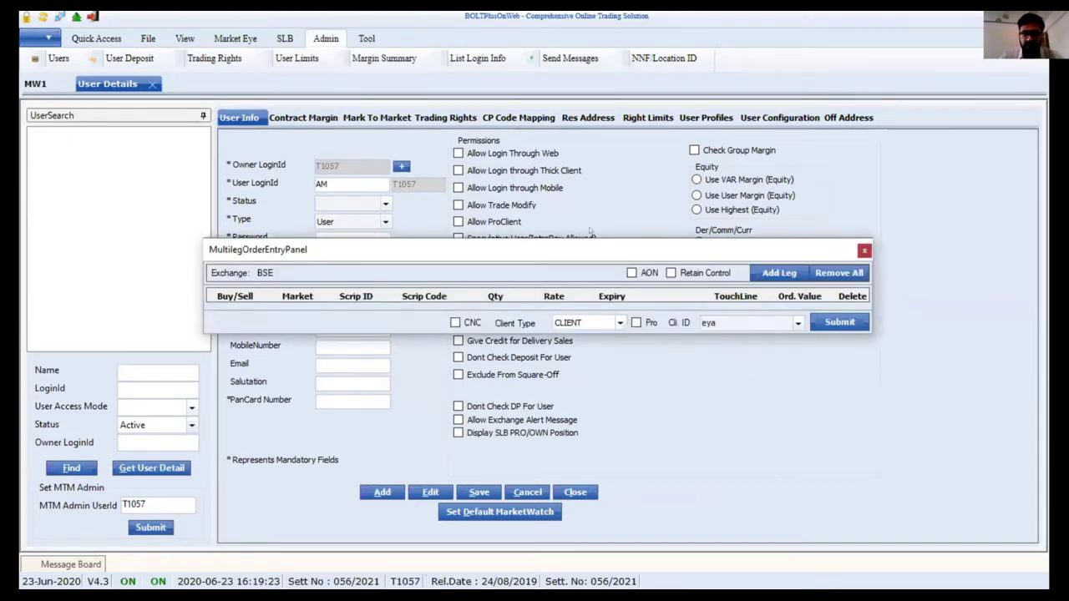
key("Escape")
type("AMEYA")
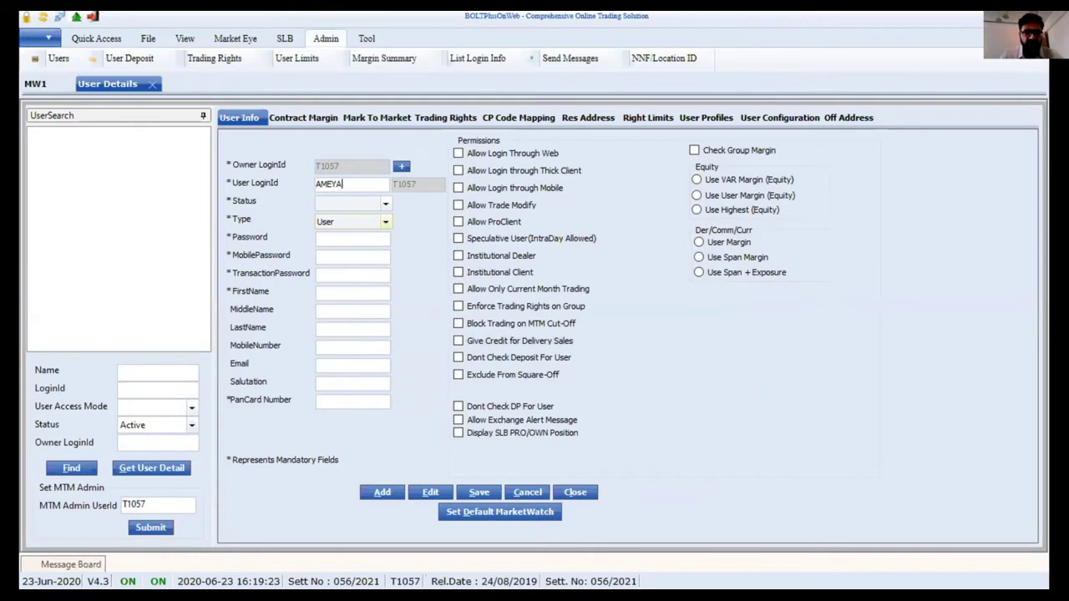
- Set Status to Active and keep the user Type as User
left_click(347, 203)
key("Down")
key("Tab")
key("Down")
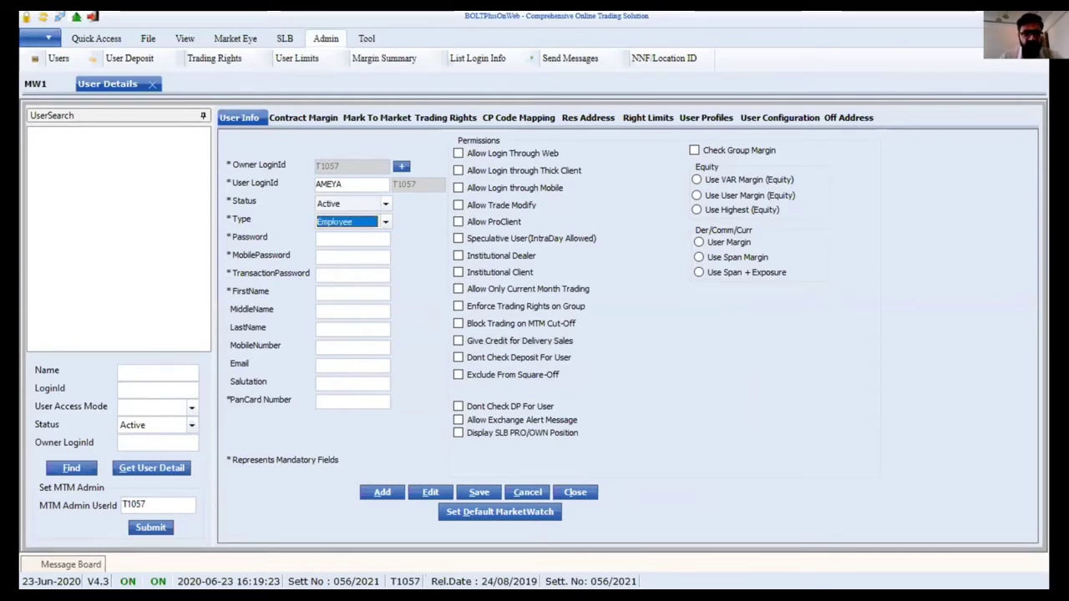
left_click(355, 222)
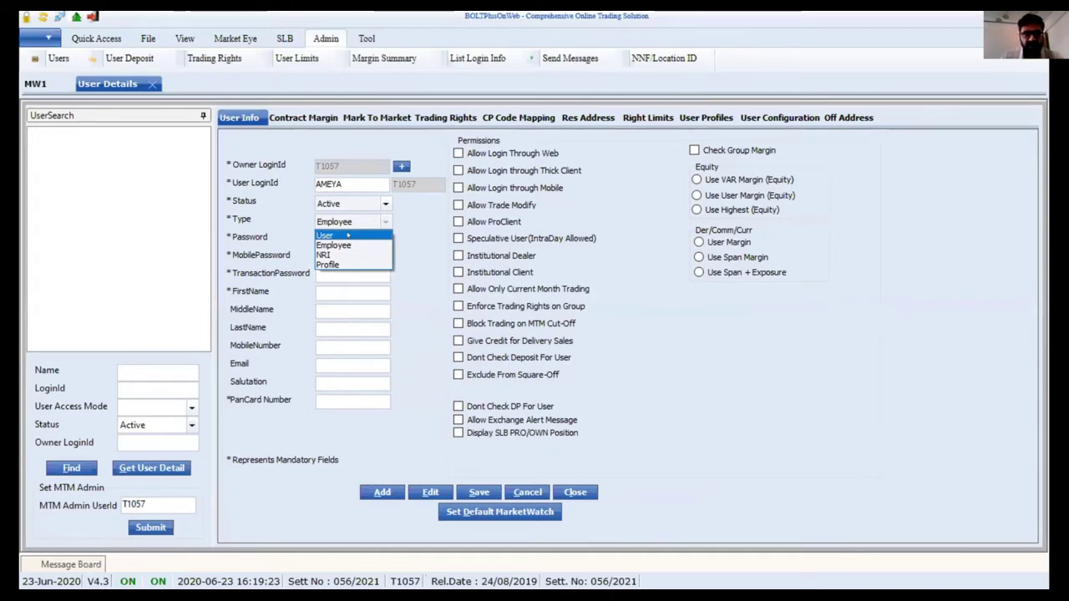
left_click(343, 235)
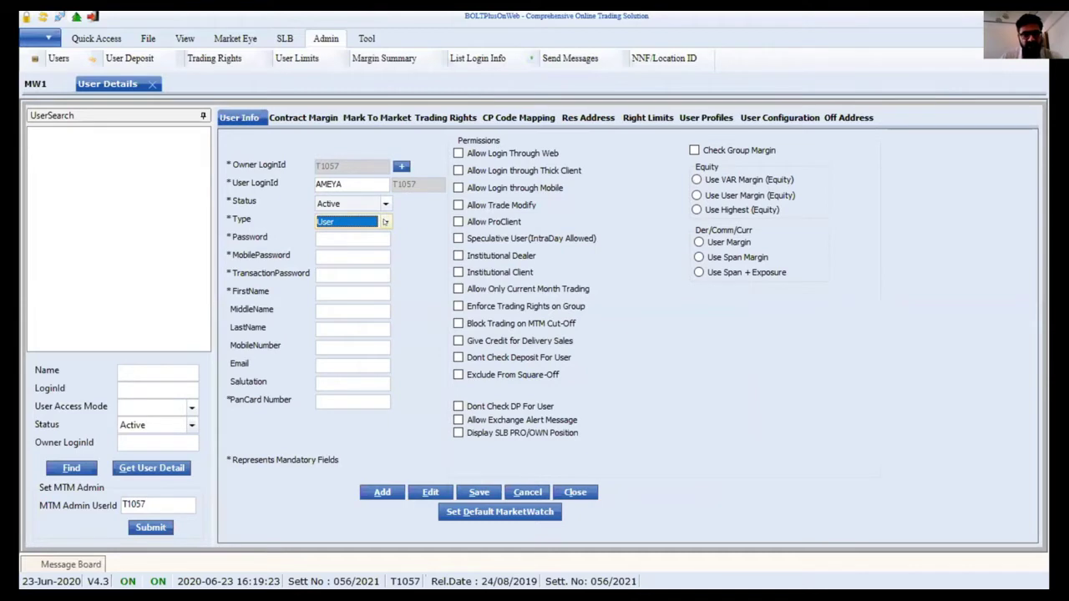
left_click(385, 221)
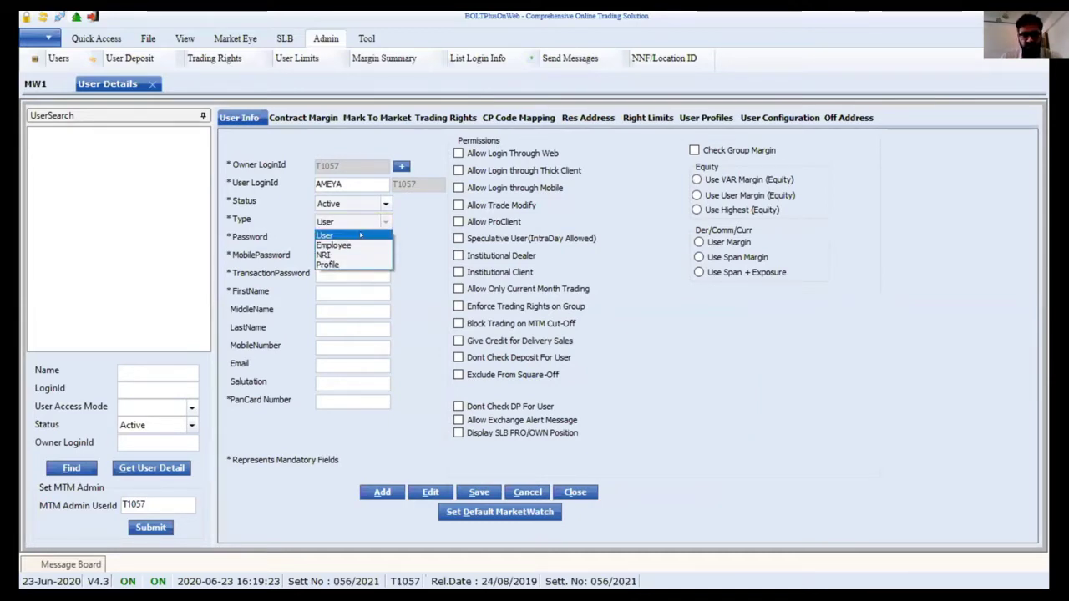
left_click(351, 235)
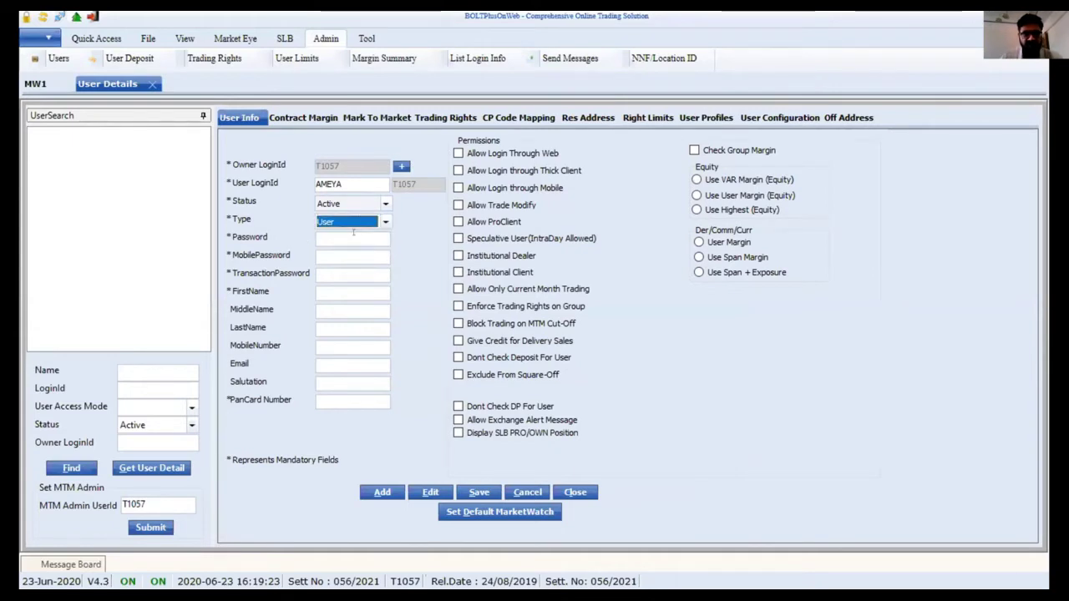
left_click(349, 236)
- Fill in the login, mobile and transaction passwords and the user's first name
type("**********")
key("Tab")
type("*****")
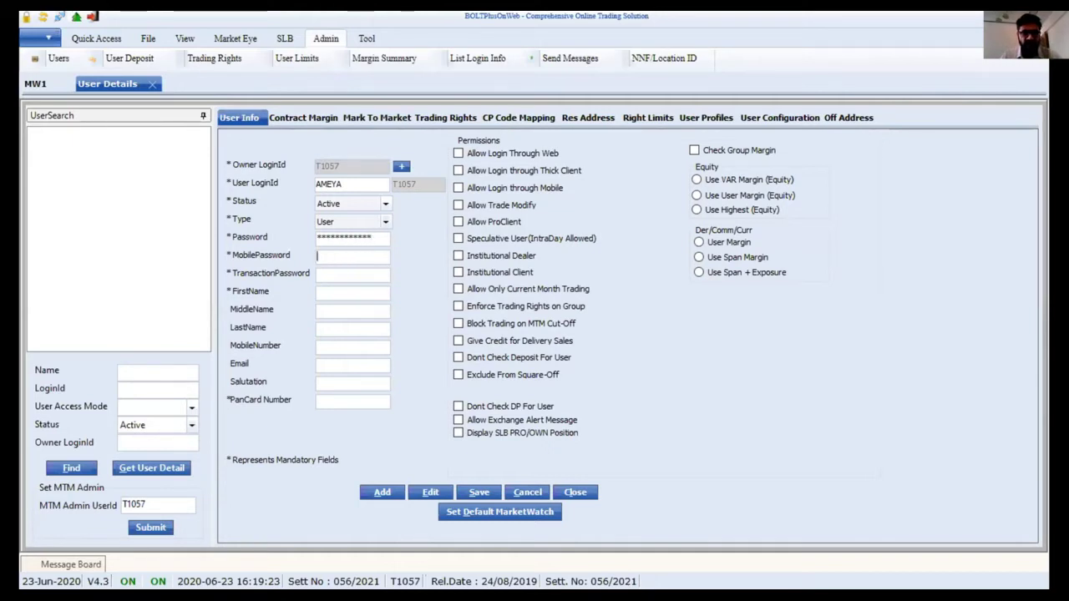
type("*****")
key("Tab")
type("23456789012")
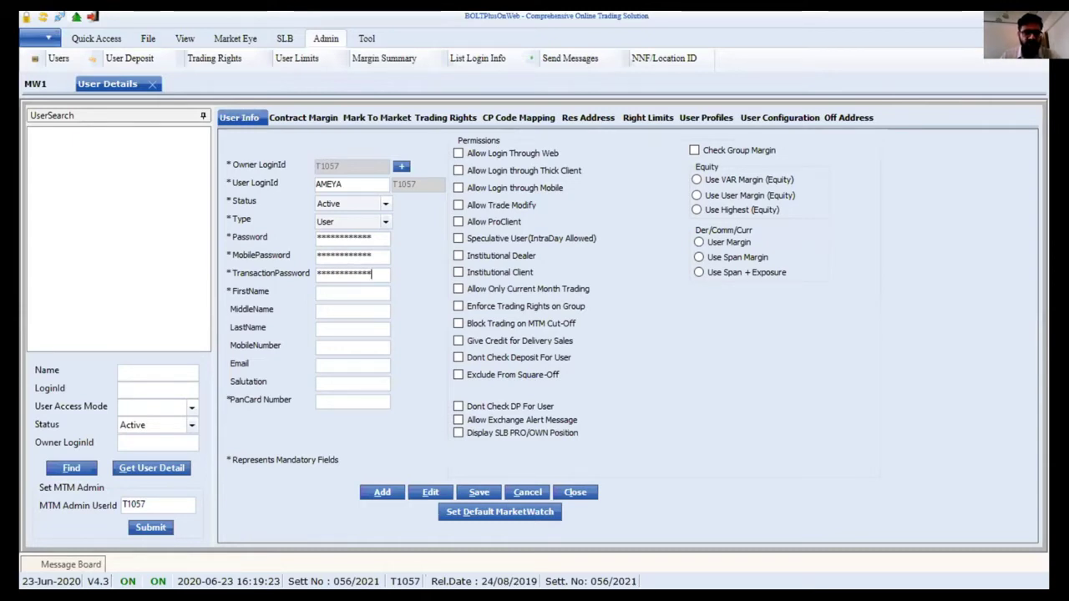
left_click(348, 286)
type("Ameya")
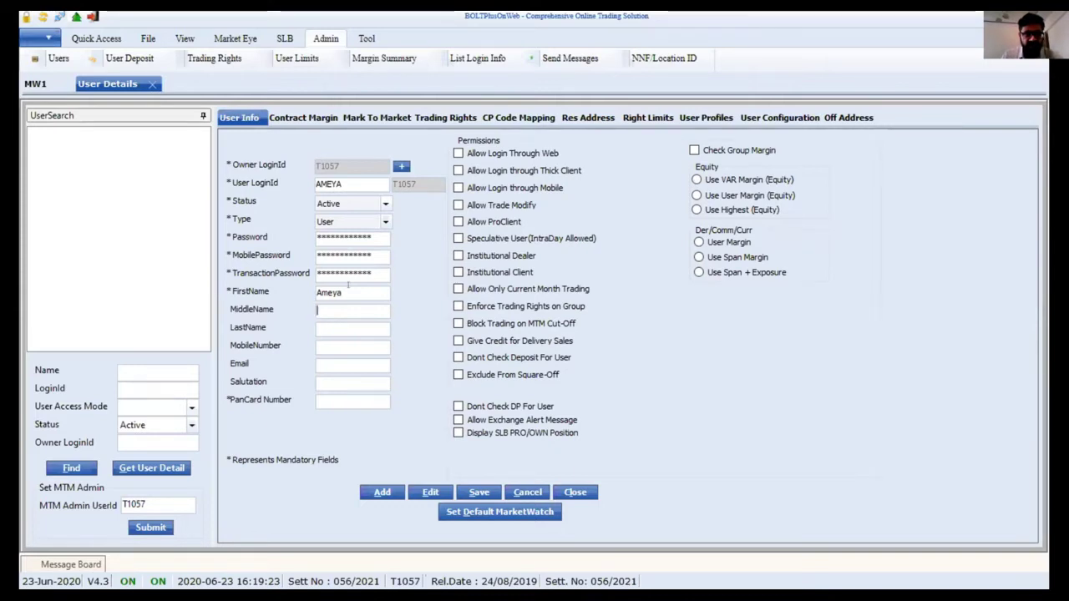
- Enter the user's last name and a corrected mobile number
key("Tab")
type("B")
key("Tab")
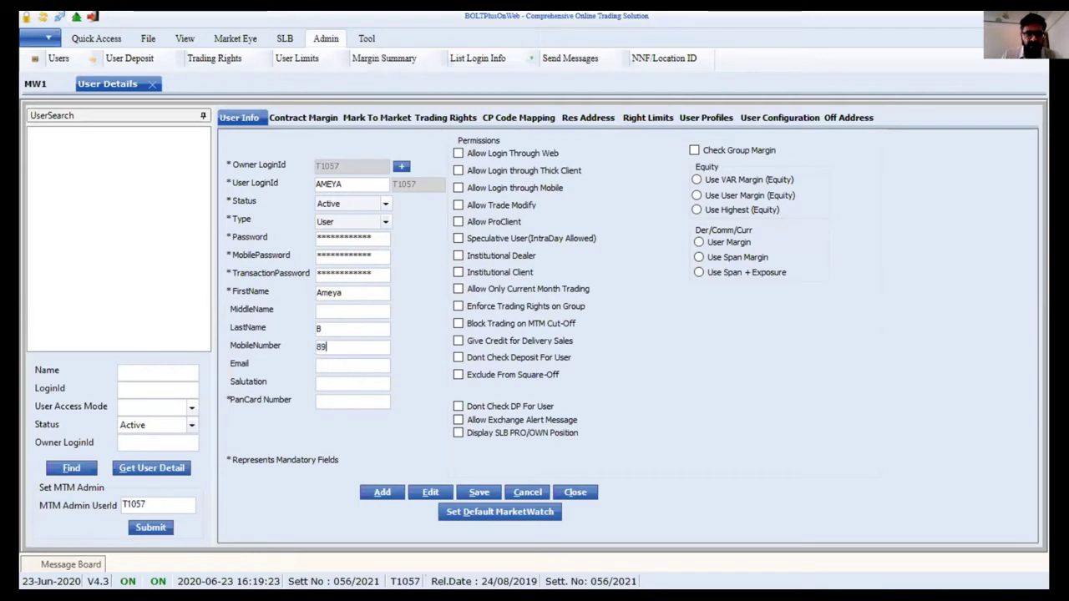
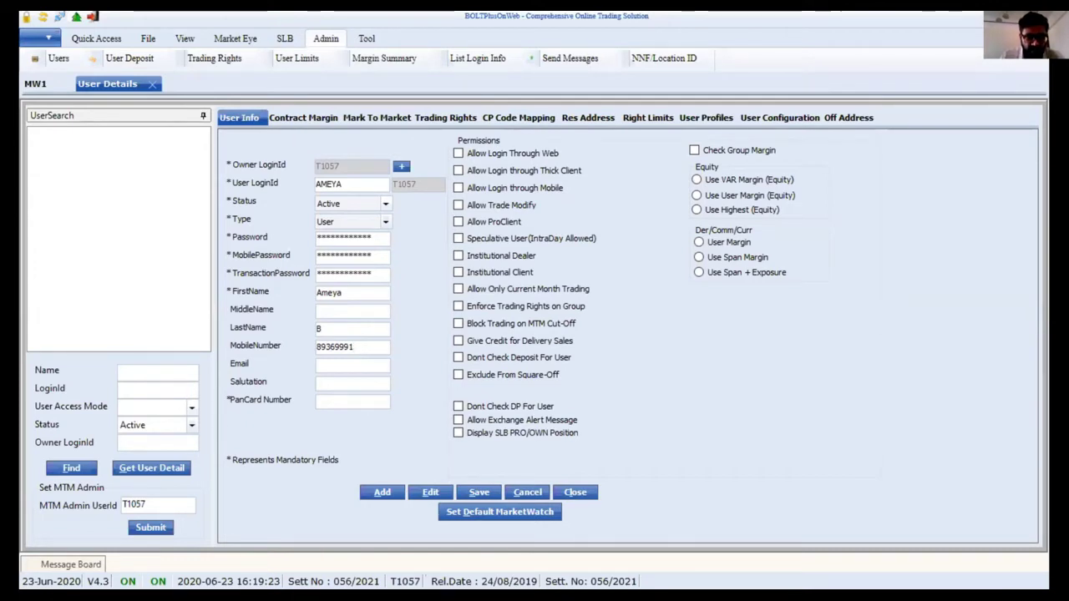
left_click(340, 346)
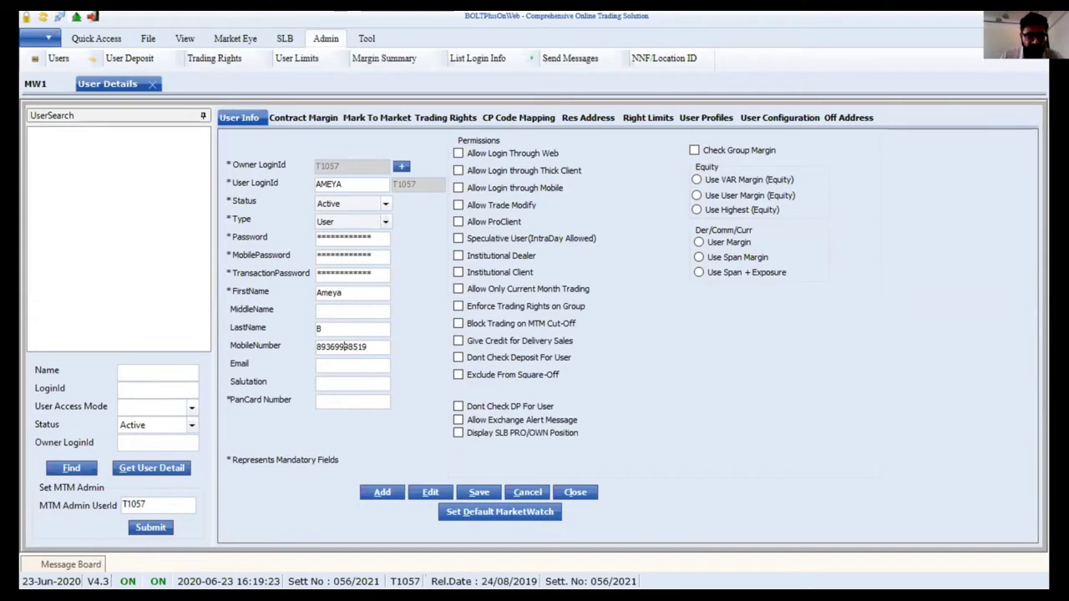
key("BackSpace")
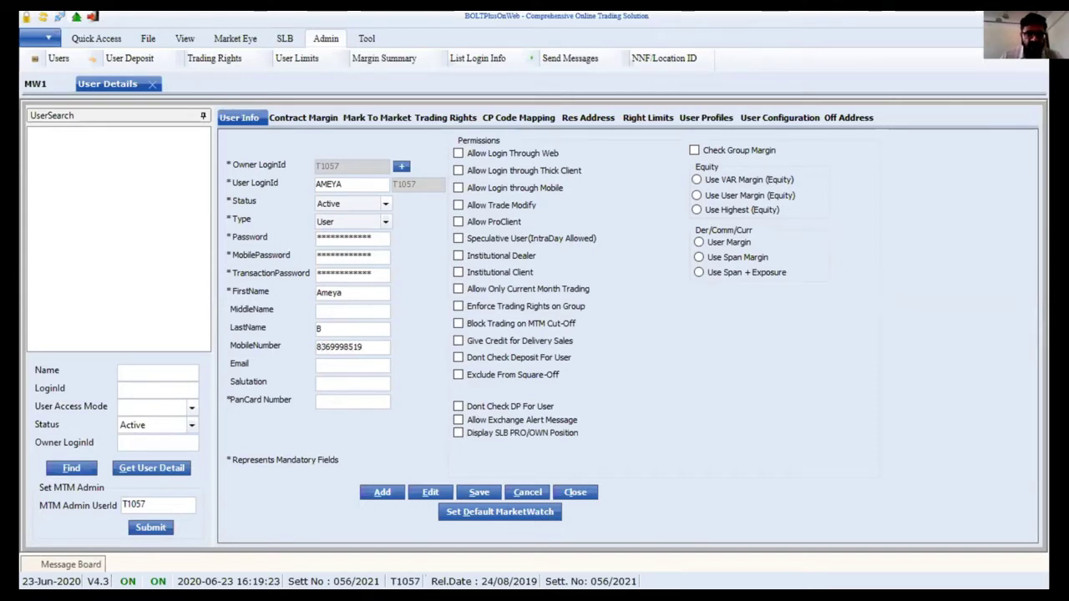
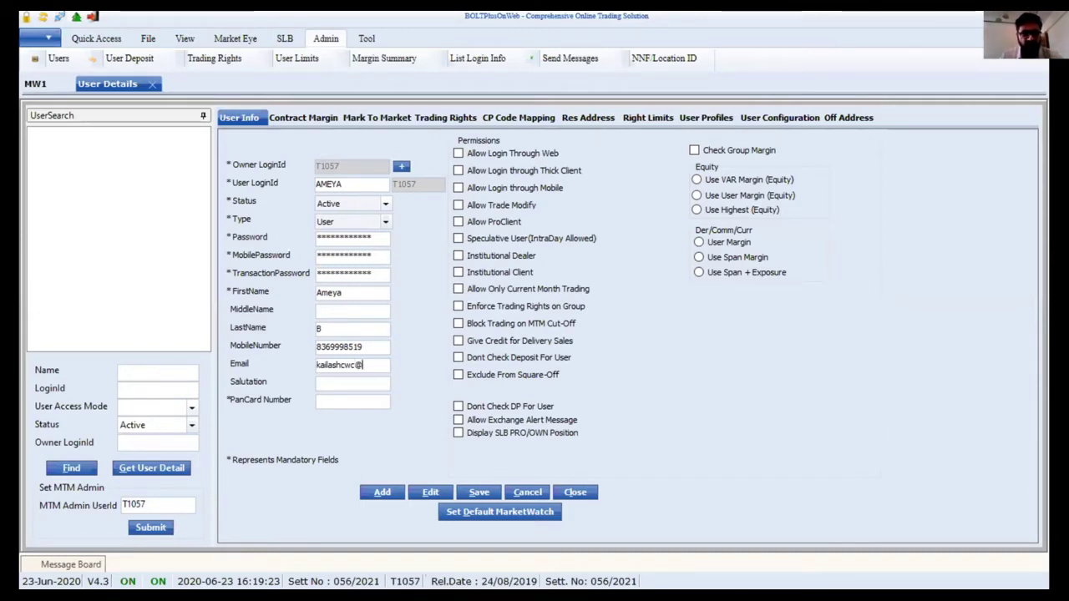
- Enter the user's Gmail e-mail address
key("Tab")
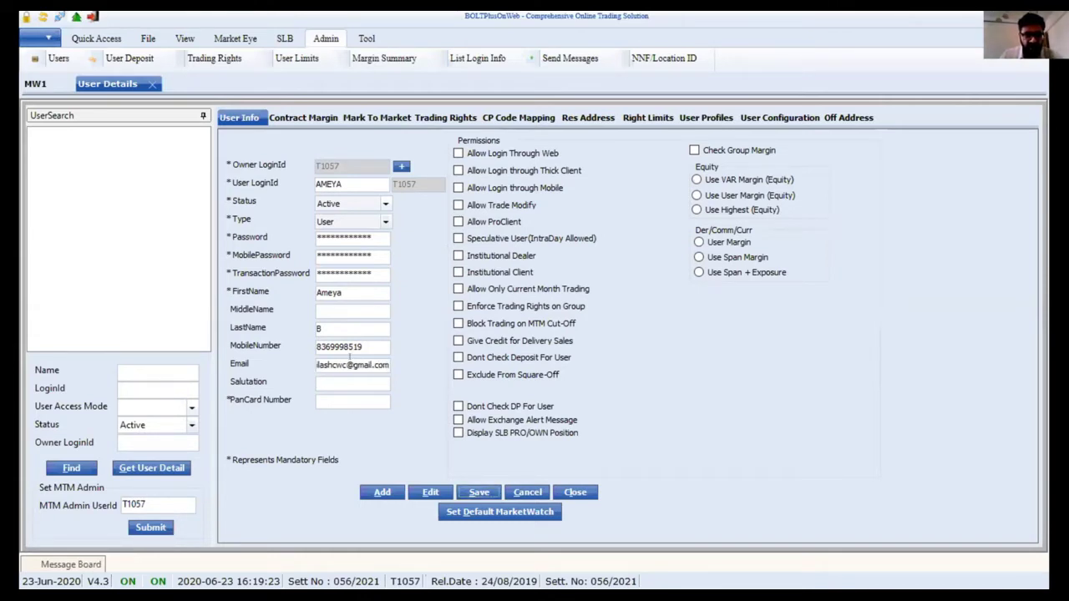
- Enter a placeholder PAN card number, closing the order panels that pop up
key("Tab")
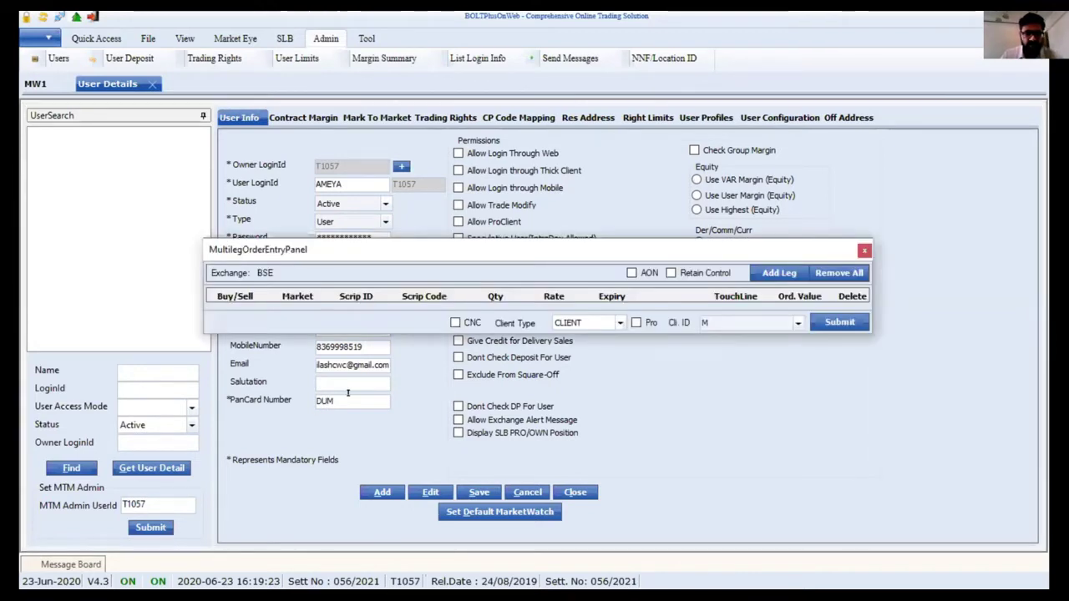
key("Escape")
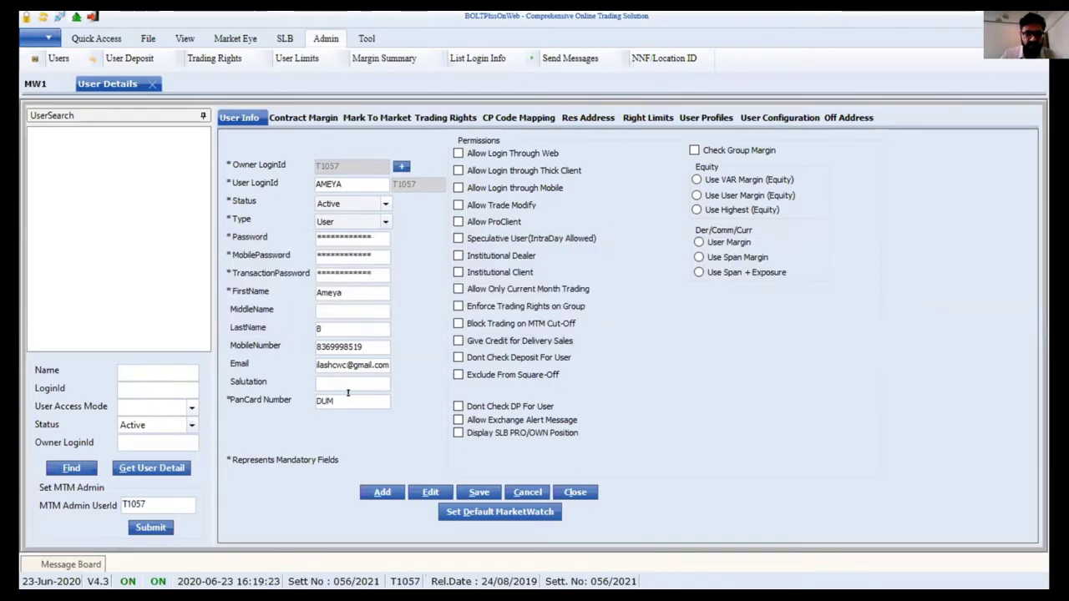
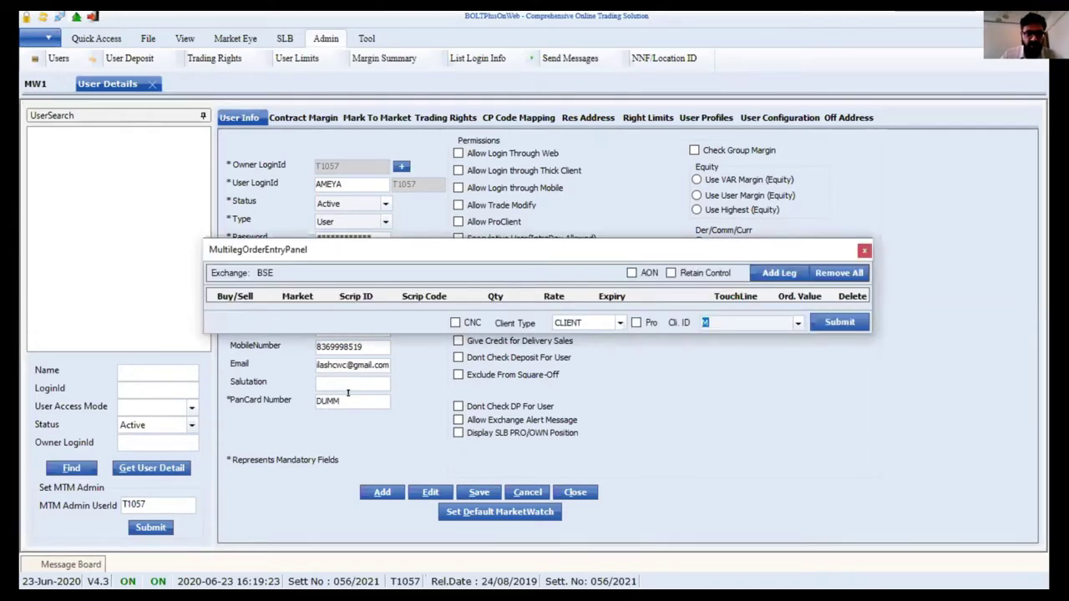
key("Escape")
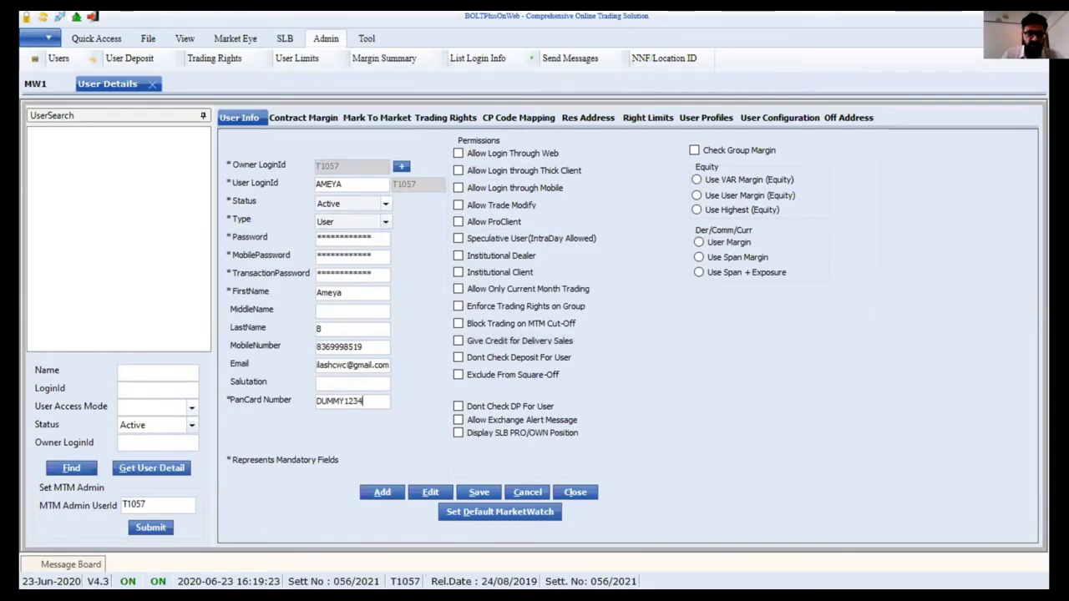
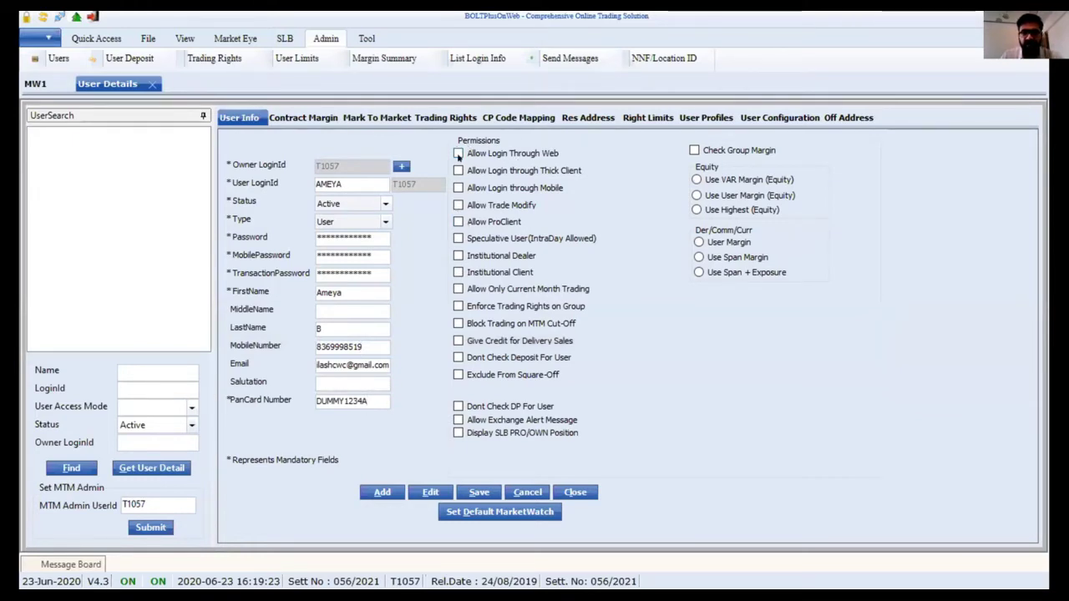
- Enable login through web, thick client and mobile, plus intraday speculation and delivery-sales credit
left_click(459, 156)
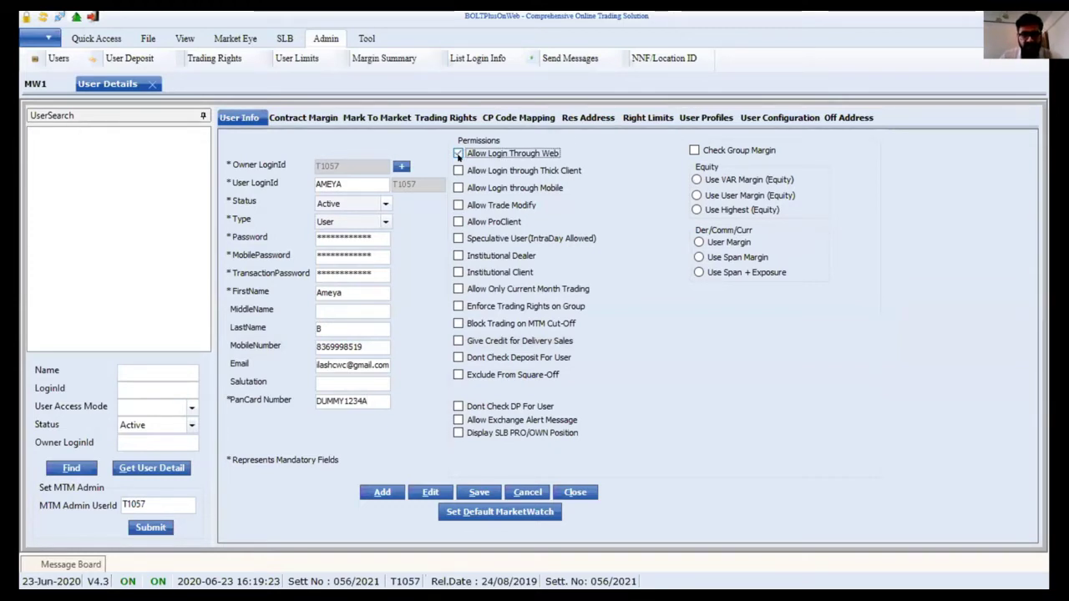
left_click(459, 154)
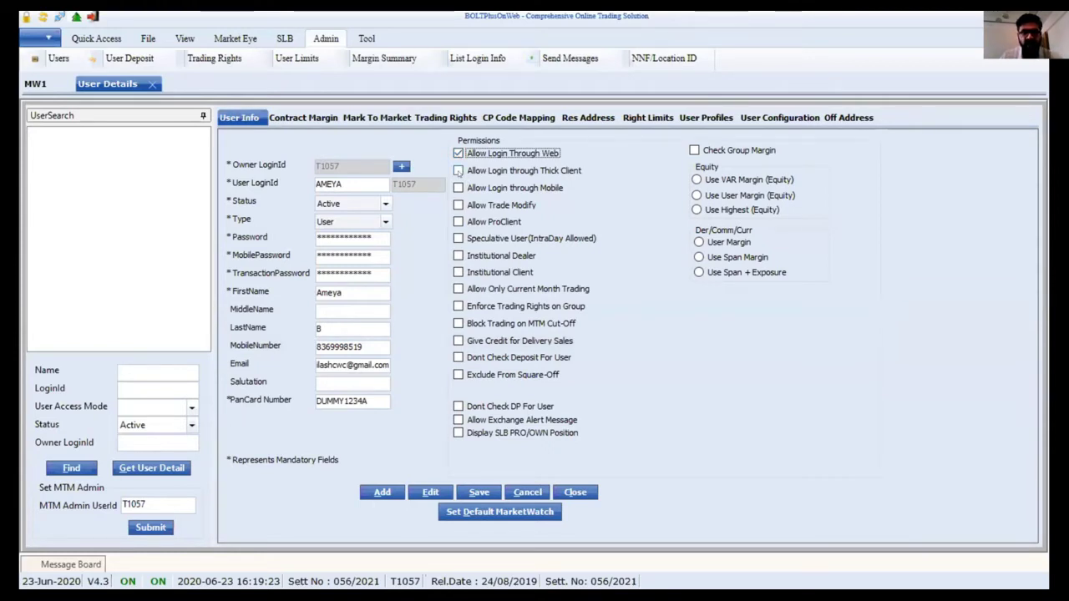
left_click(458, 171)
left_click(458, 188)
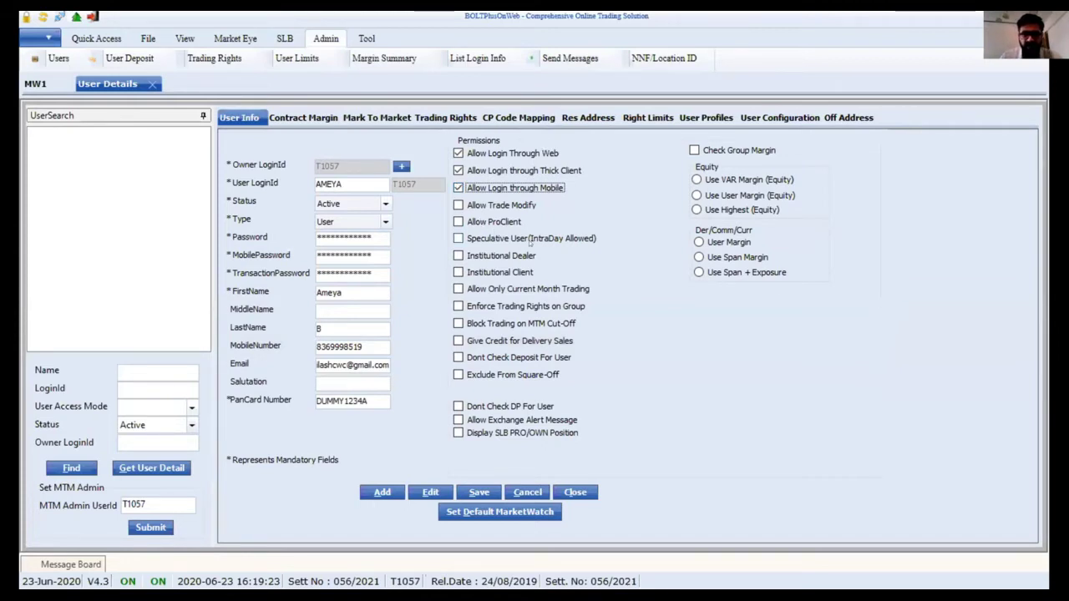
left_click(488, 238)
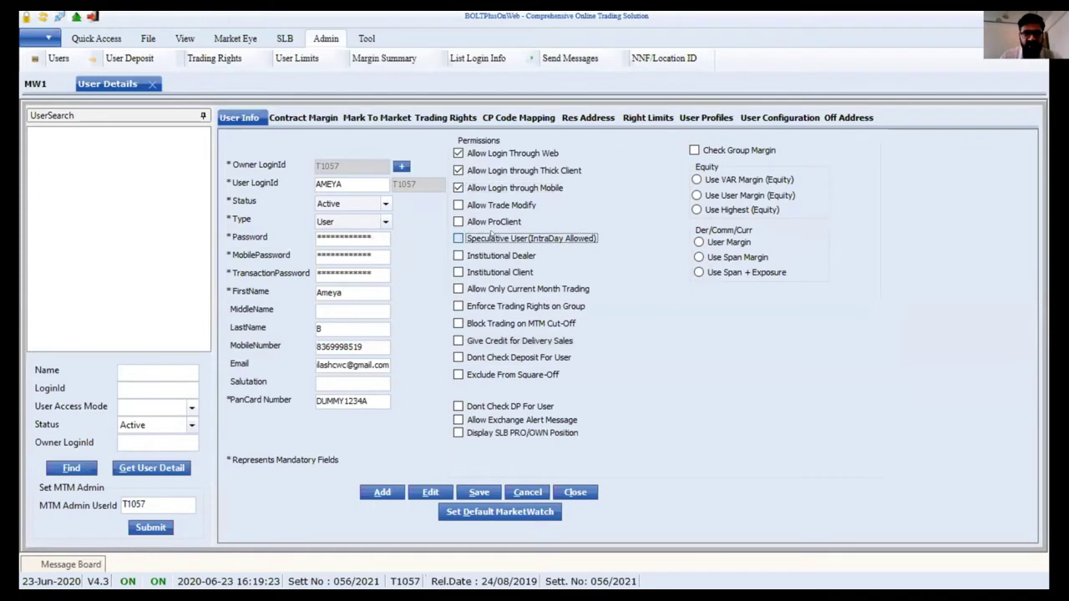
left_click(489, 342)
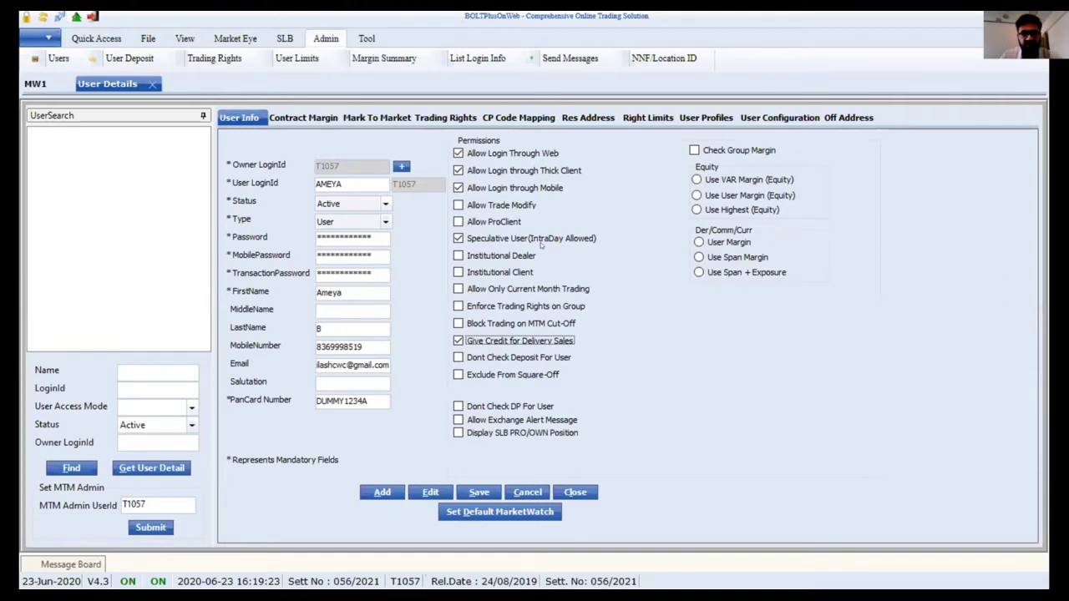
- Untick and re-tick Speculative User (IntraDay Allowed) so intraday trading stays allowed
left_click(532, 240)
left_click(531, 241)
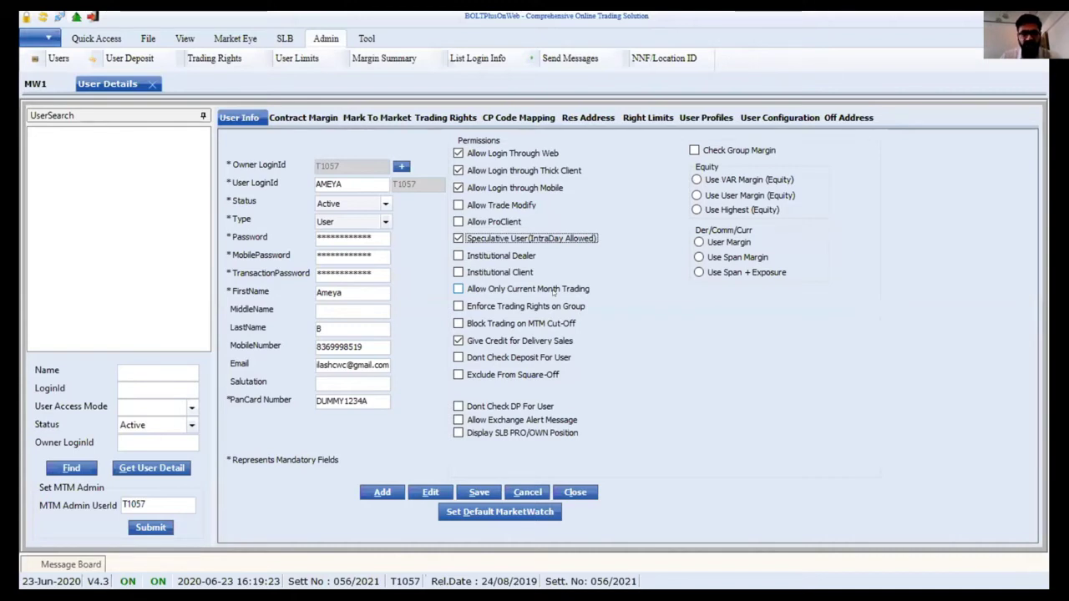
- Leave Allow Only Current Month Trading off and tick Block Trading on MTM Cut-Off
left_click(553, 292)
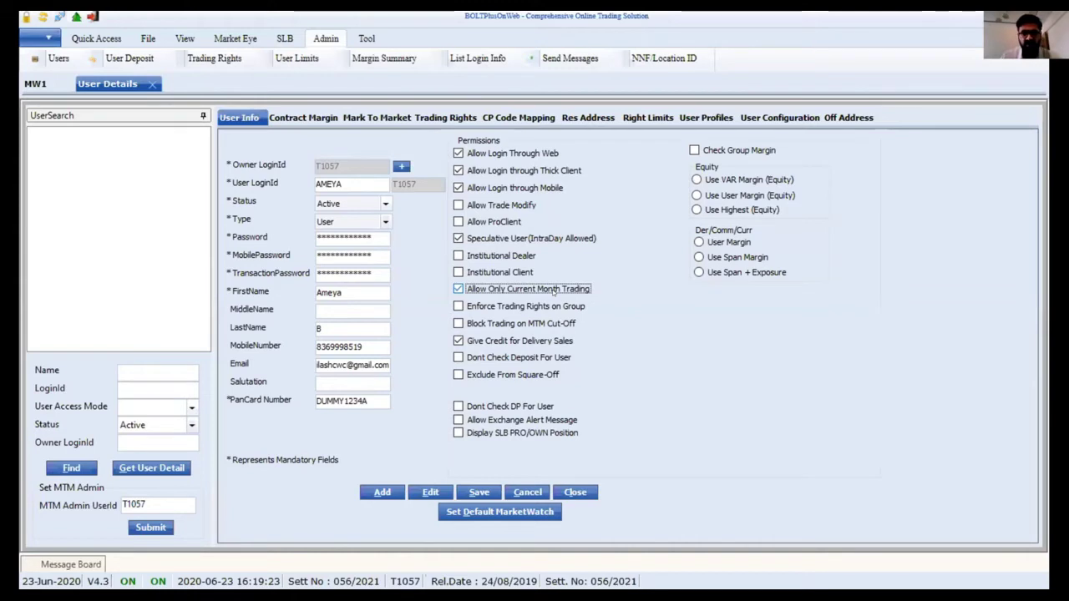
left_click(553, 290)
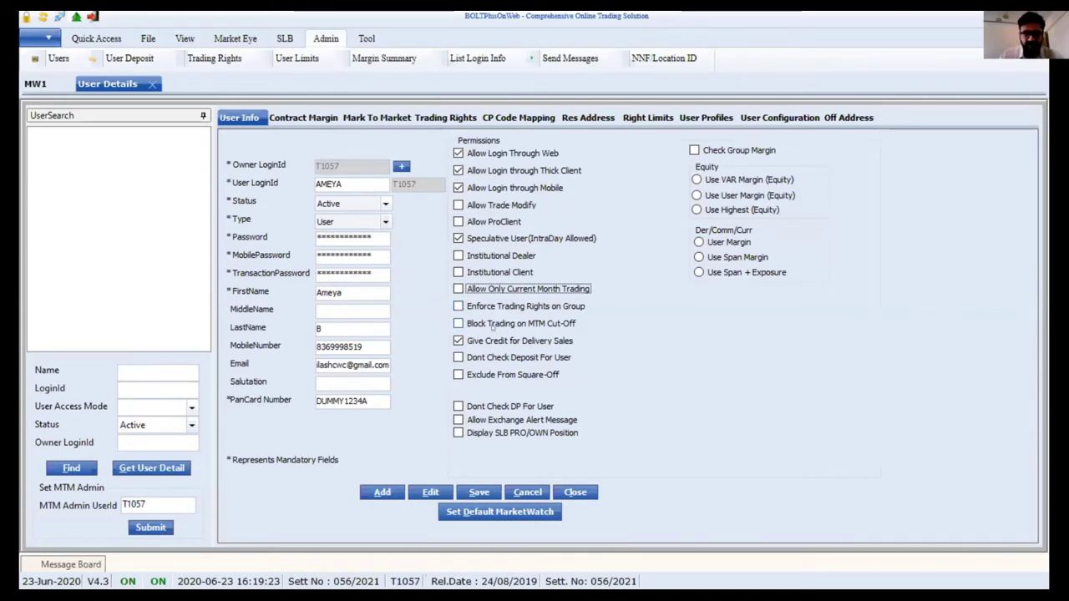
left_click(492, 327)
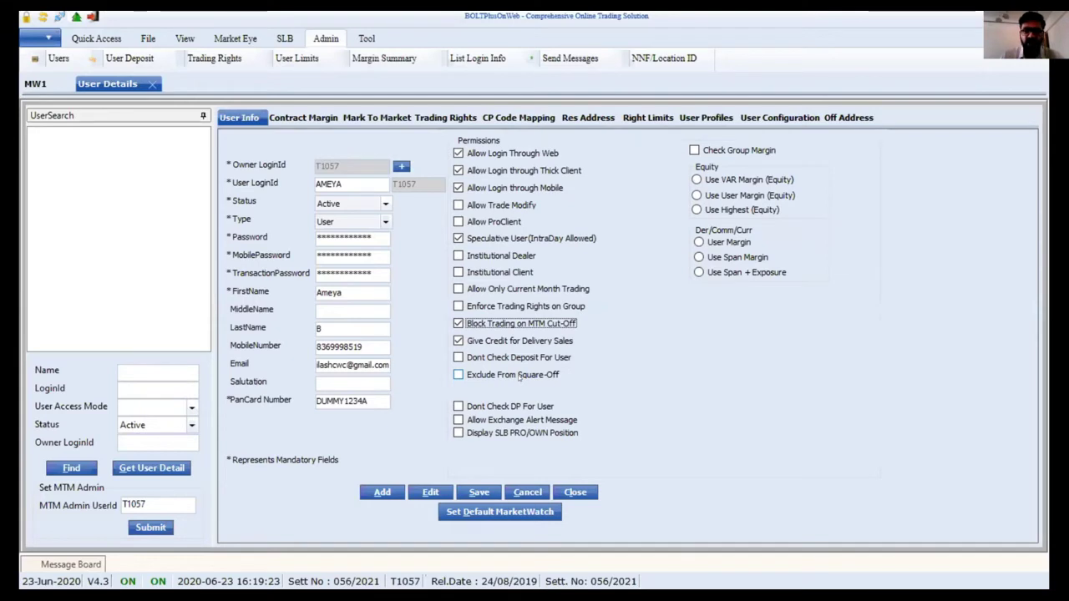
left_click(519, 376)
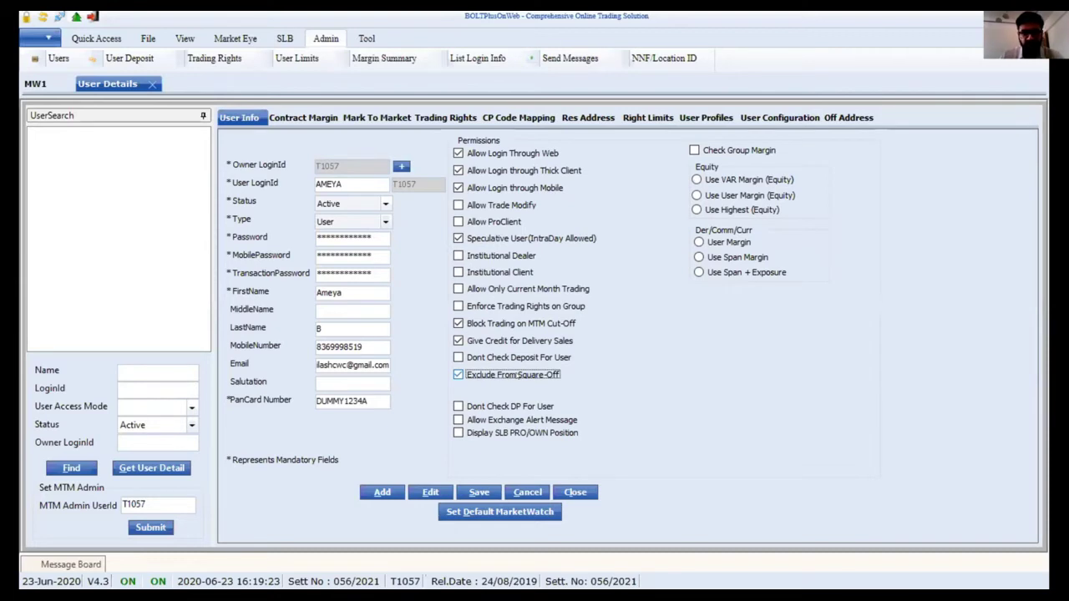
left_click(513, 376)
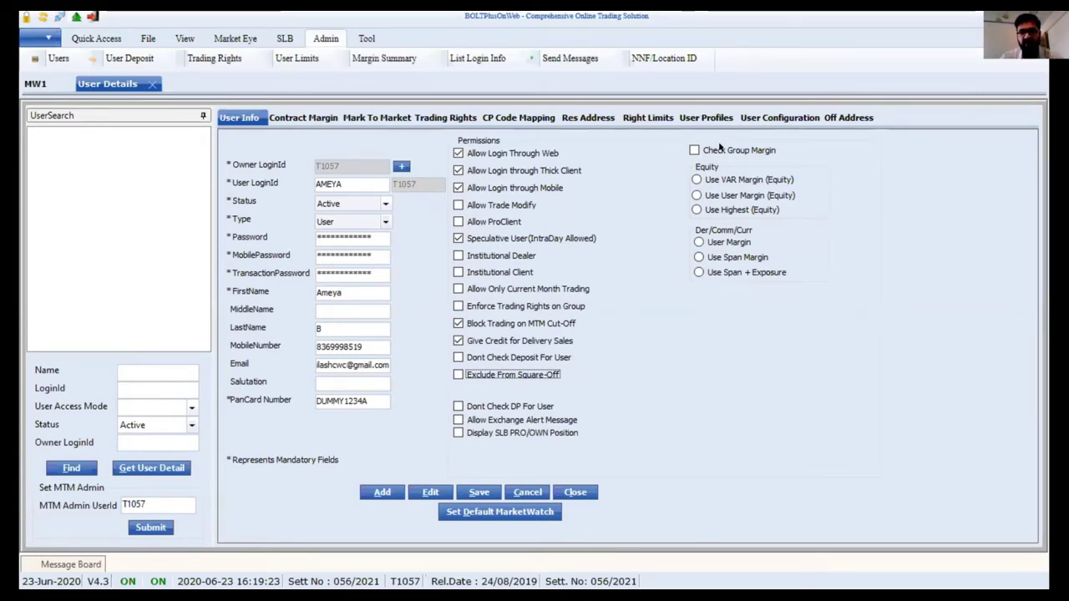
- Toggle Check Group Margin on and back off, leaving group margin checking disabled
left_click(706, 150)
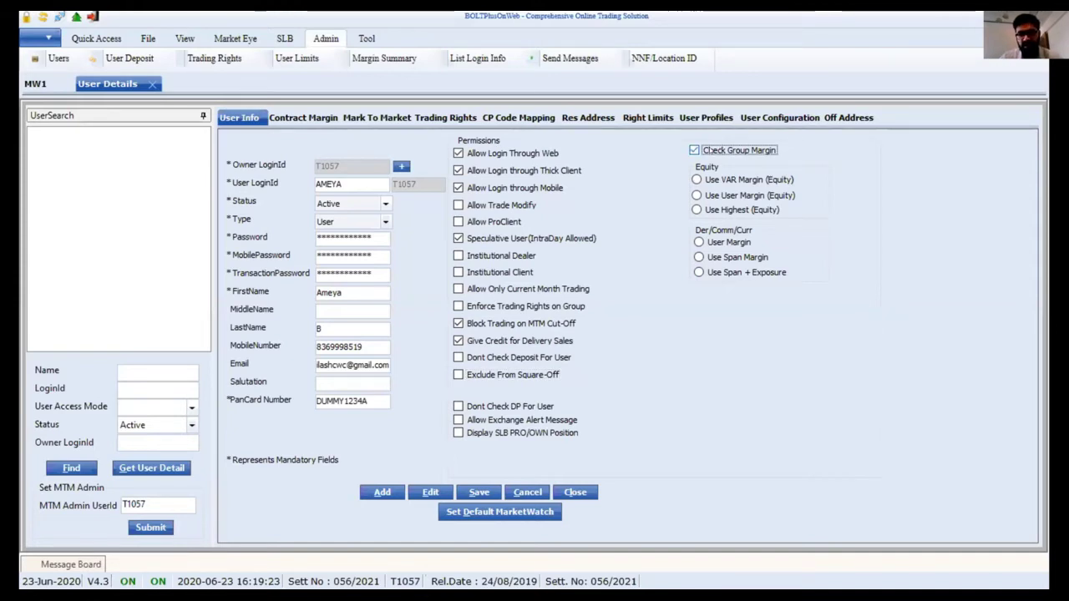
left_click(706, 150)
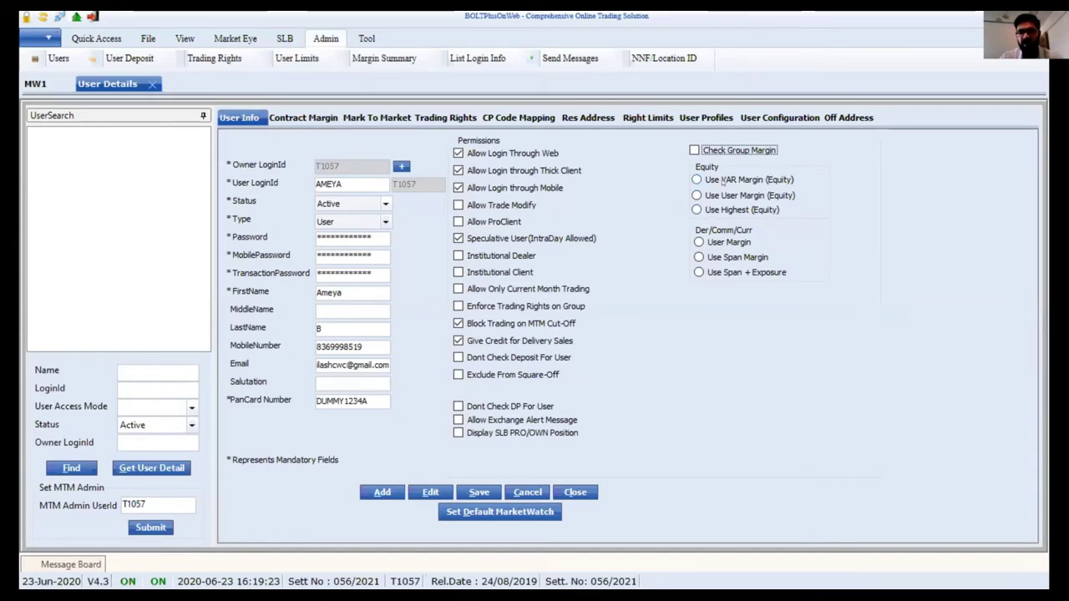
- Try the user and highest Equity margin options, then settle on Use VAR Margin (Equity)
left_click(722, 181)
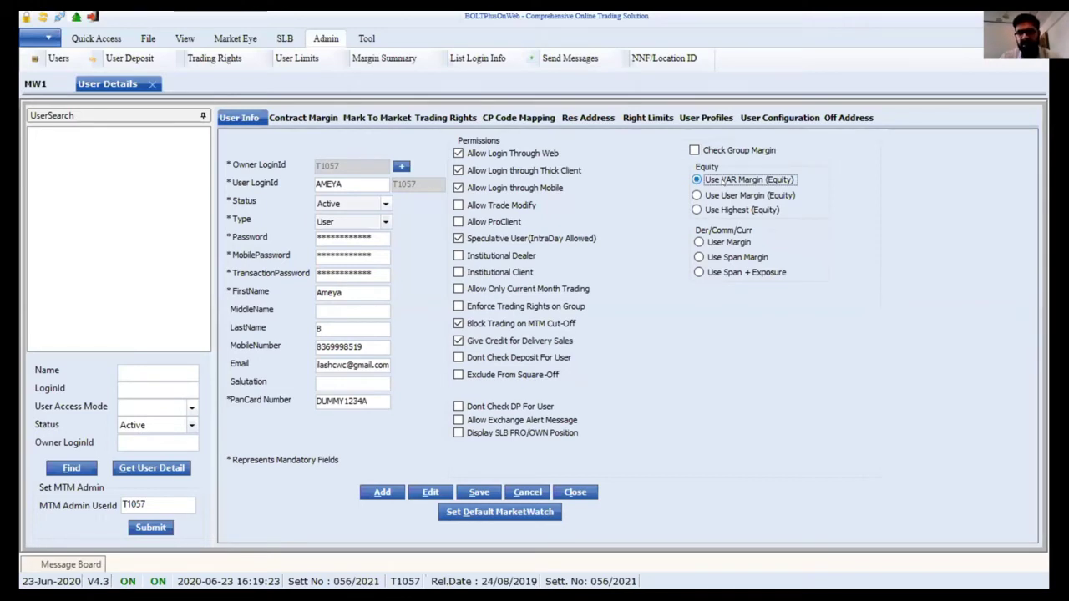
left_click(711, 197)
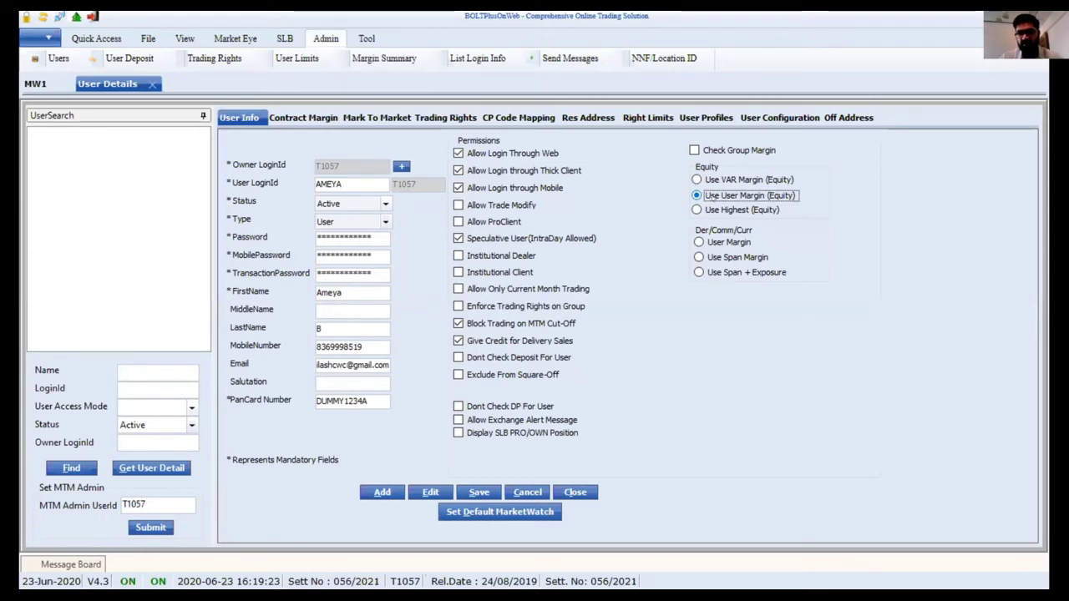
left_click(709, 211)
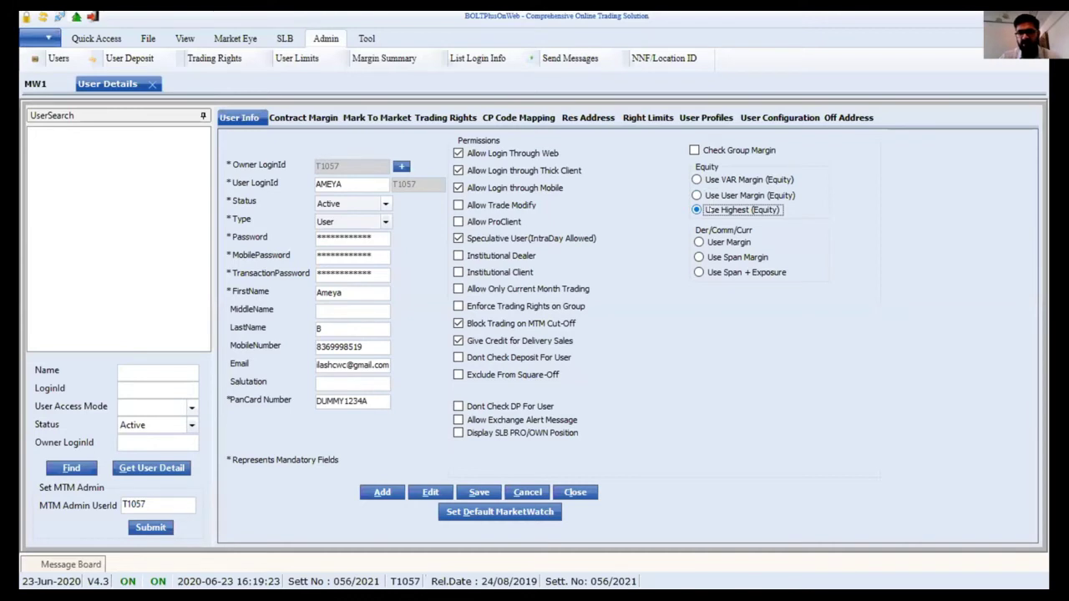
left_click(708, 179)
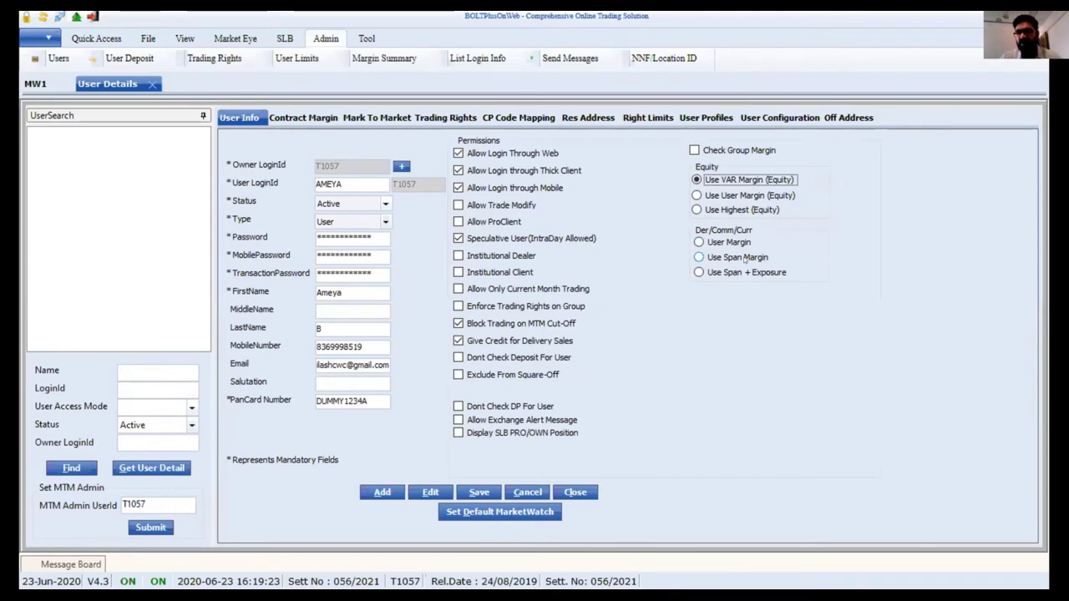
- Set the Der/Comm/Curr margin to Use Span + Exposure instead of Use Span Margin
left_click(725, 259)
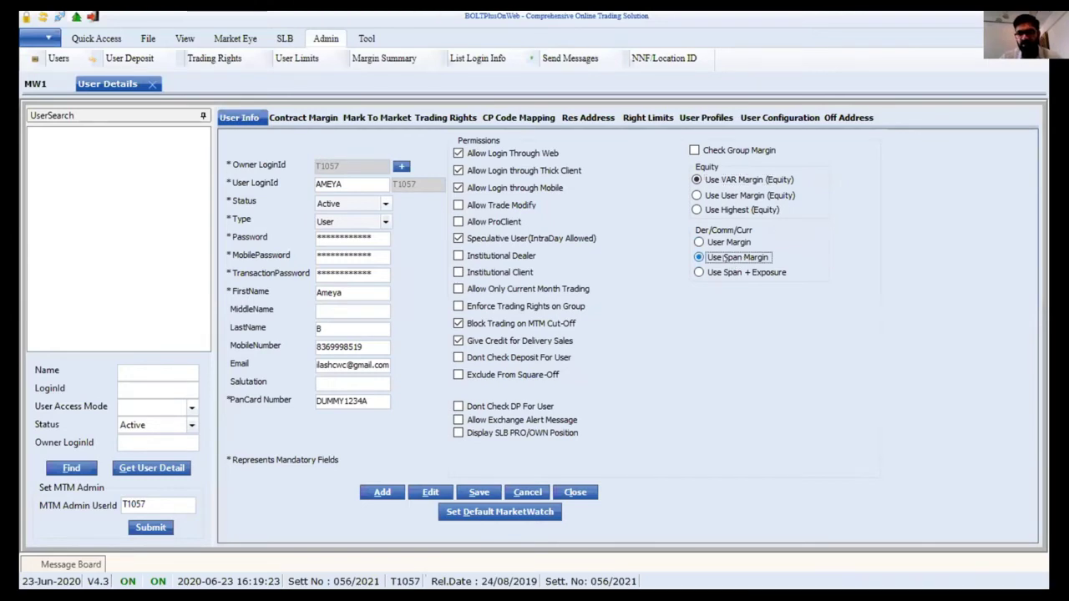
left_click(699, 273)
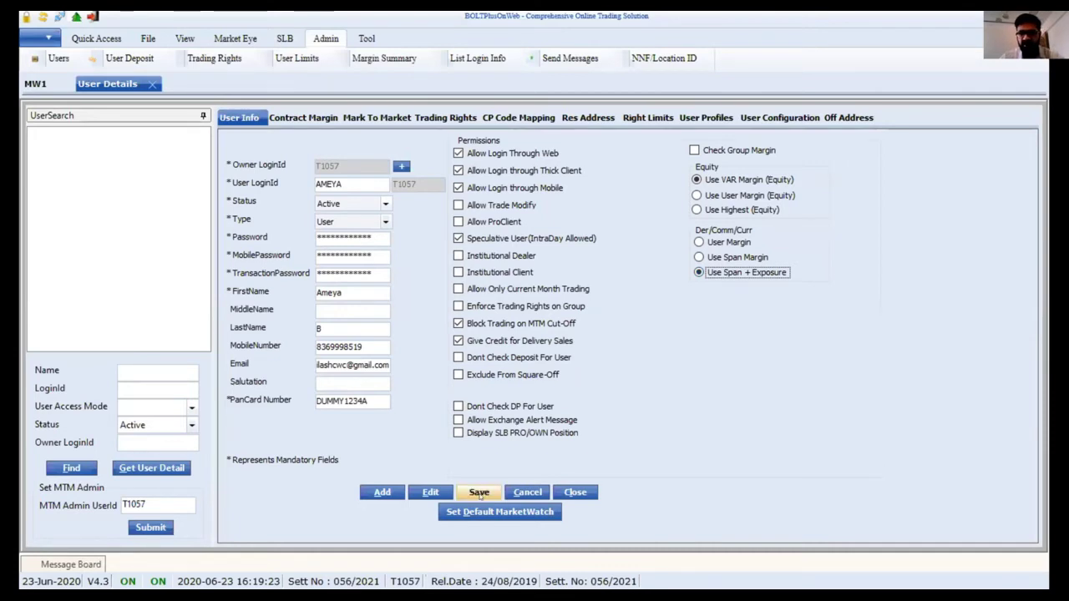
- Save the user after appending 1 to the duplicate login ID, then enter that ID in the LoginId search
left_click(479, 493)
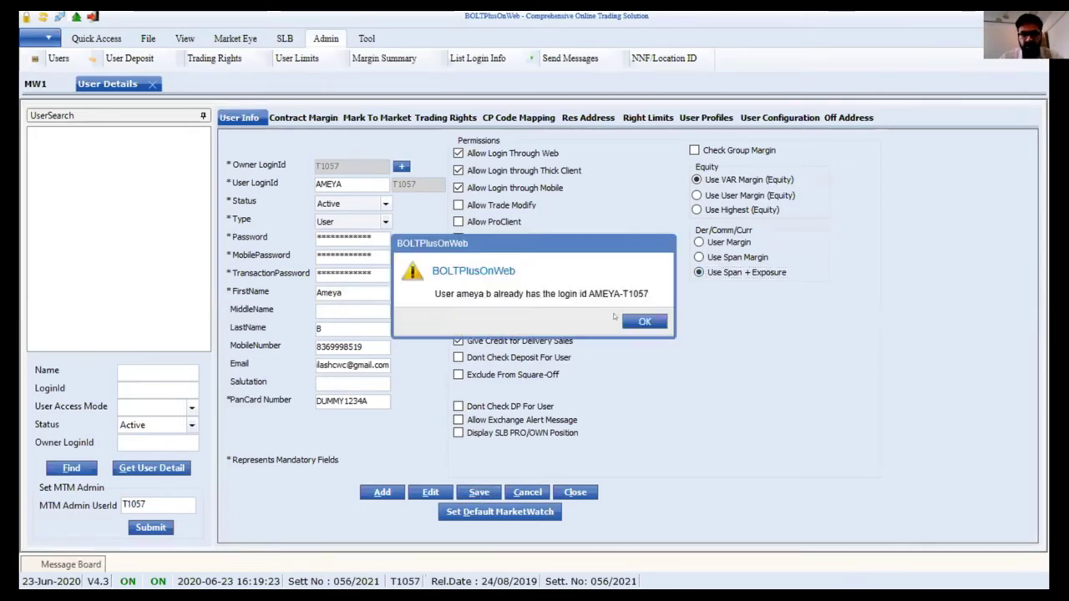
left_click(641, 322)
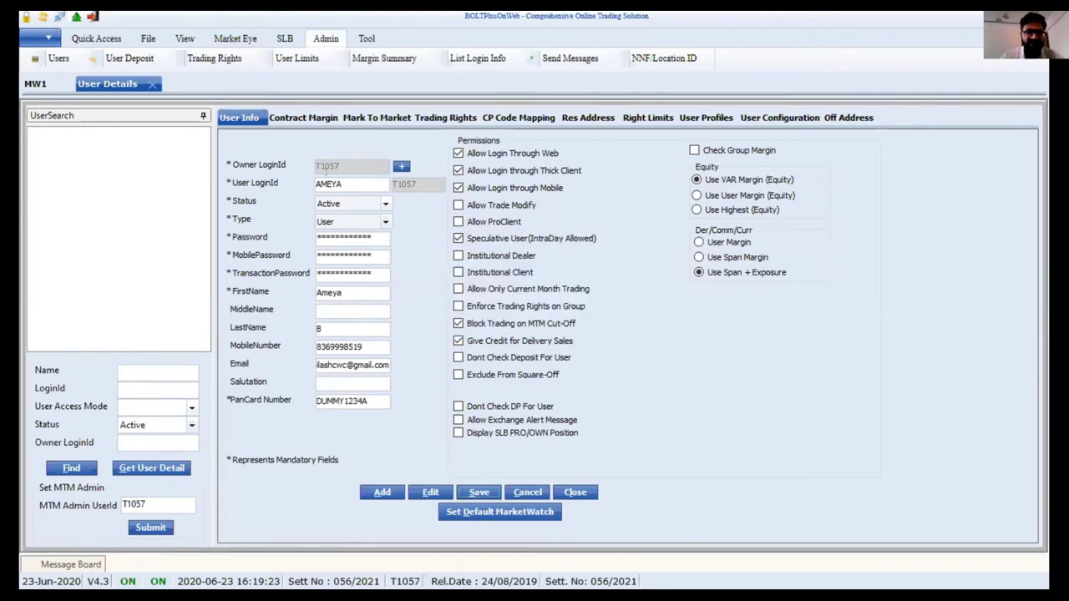
type("1")
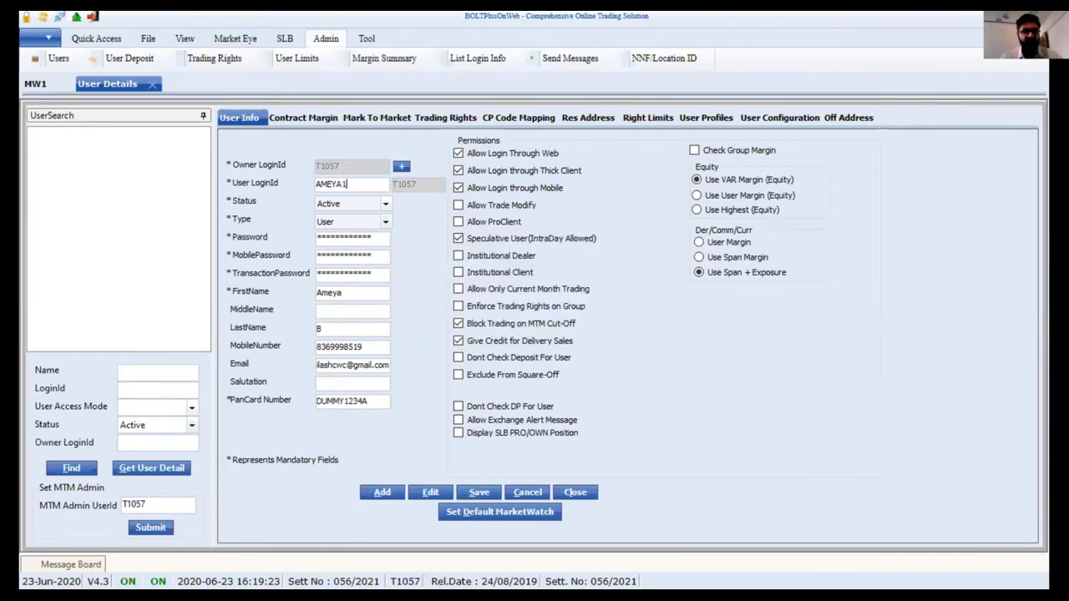
left_click(481, 492)
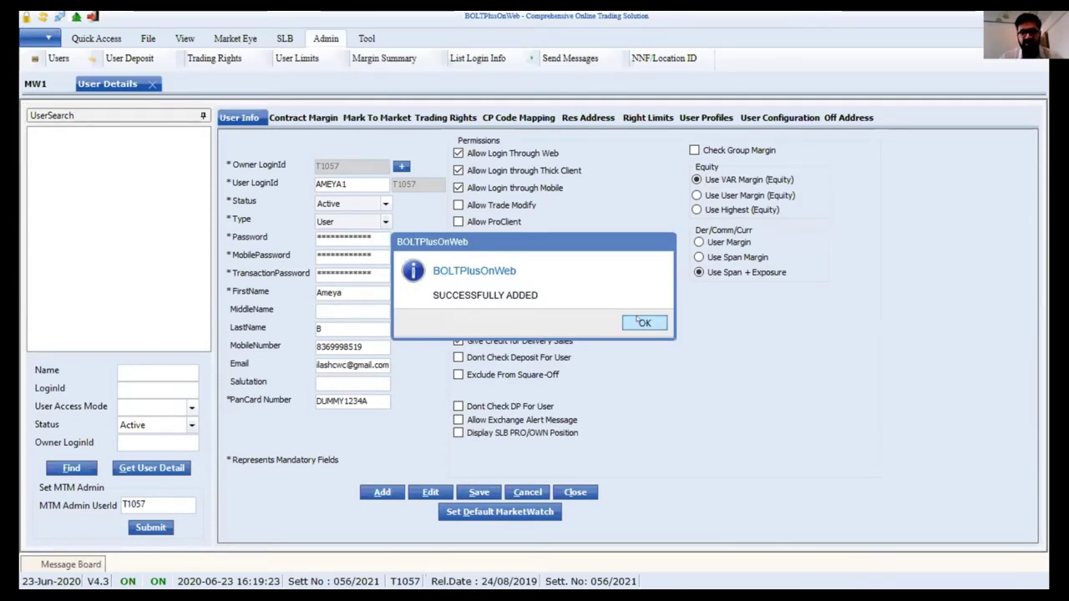
key("Return")
left_click(122, 389)
type("ameya15")
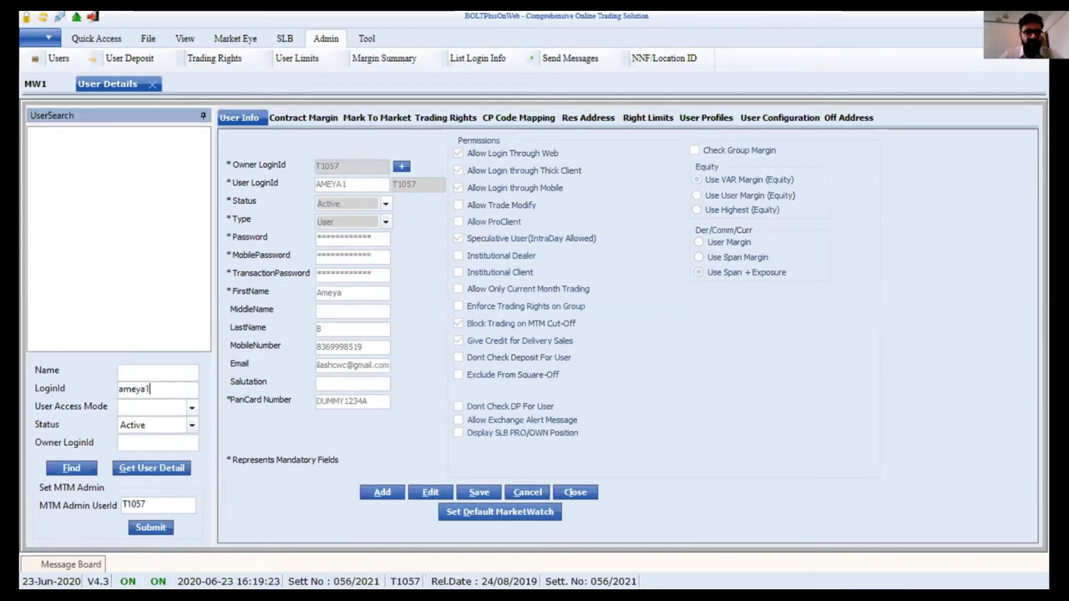
- Trim the search ID, find the saved user, and load its record into the form
key("BackSpace")
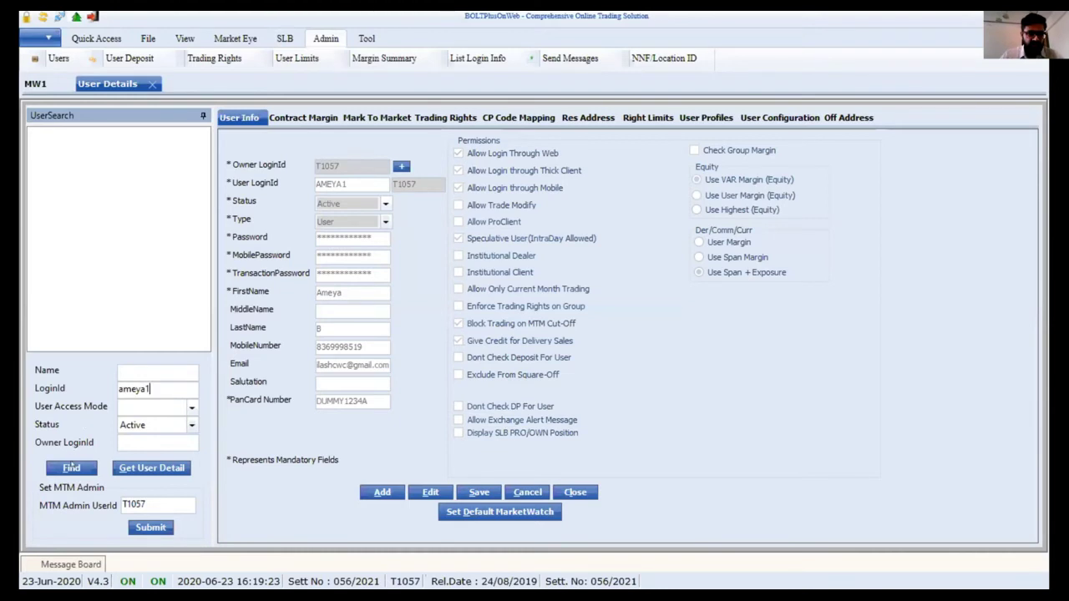
left_click(72, 469)
left_click(45, 152)
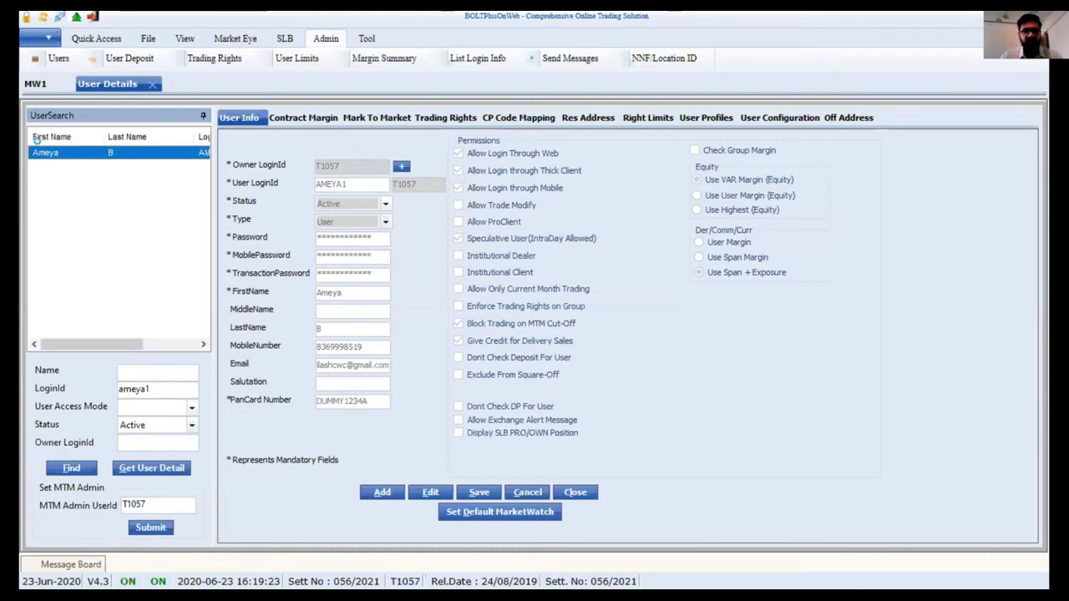
left_click(553, 268)
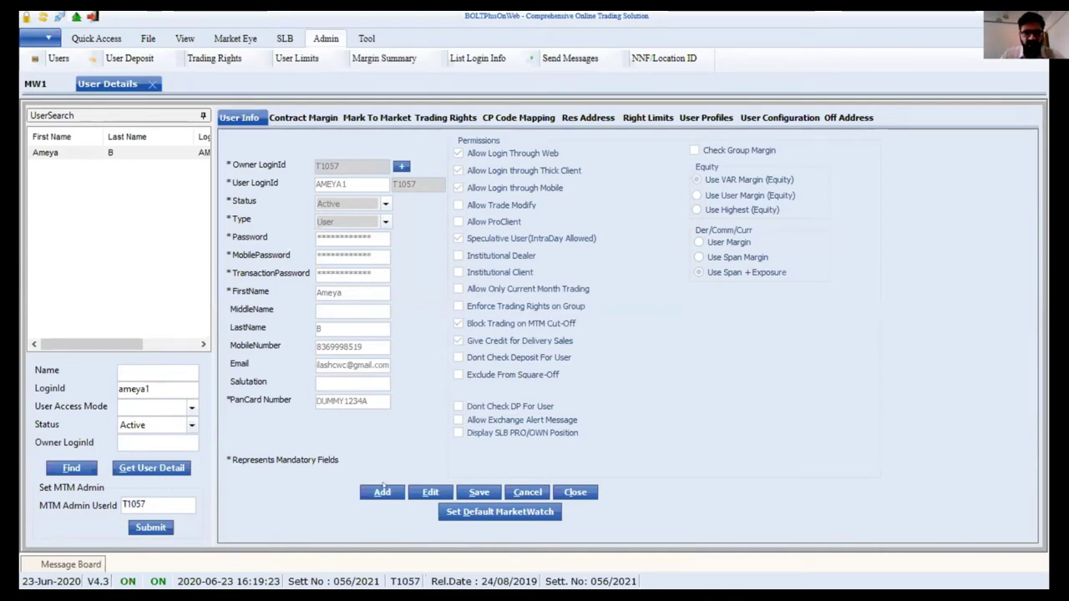
- Start a new user with the TEST owner login found by search, and type a new Dealer login ID
left_click(382, 492)
left_click(400, 166)
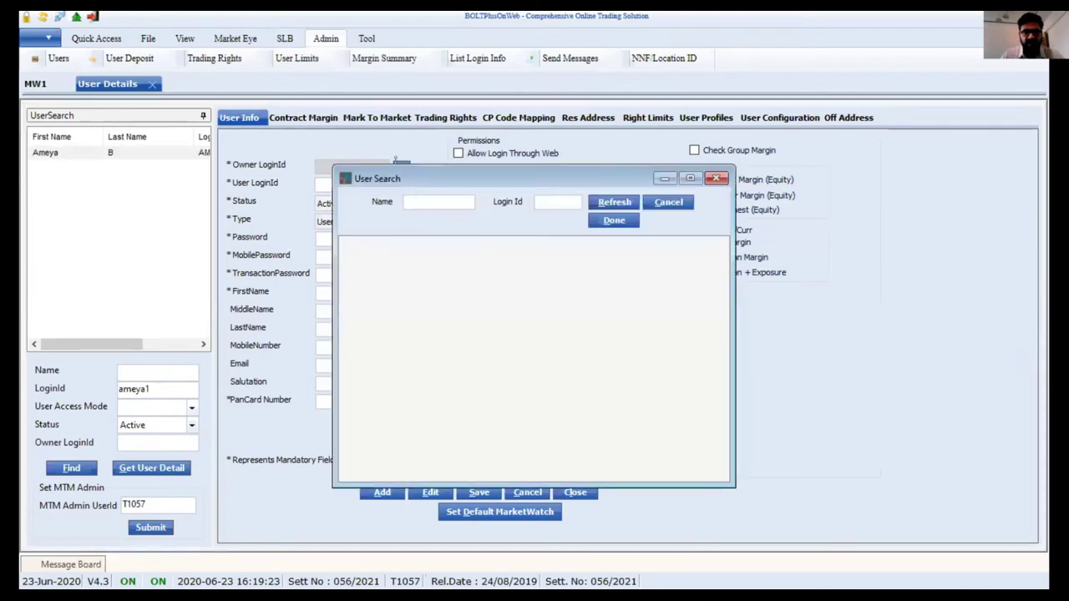
left_click(541, 202)
type("t1057")
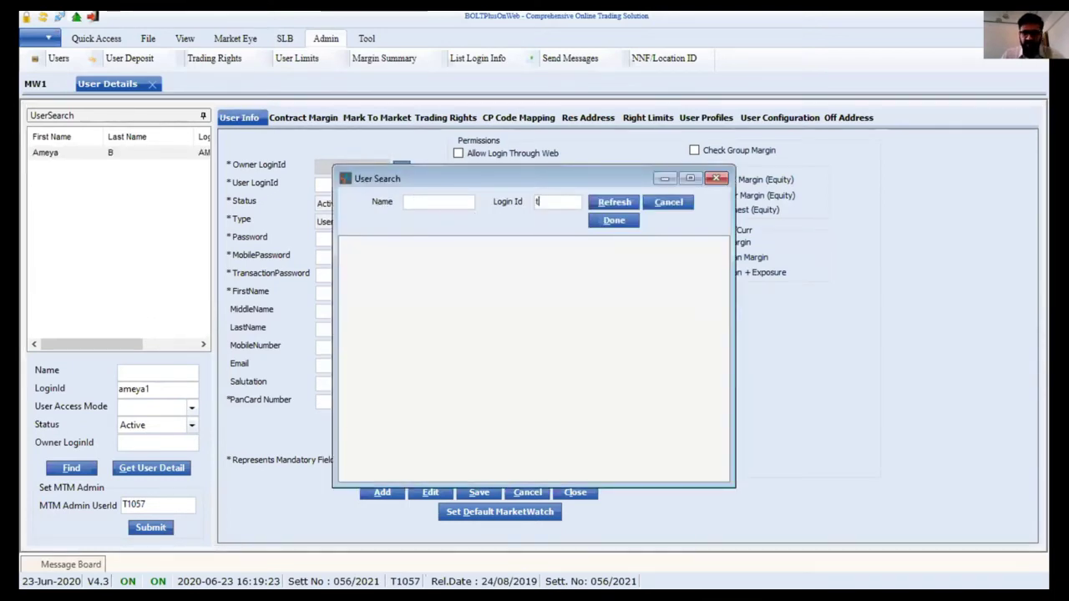
key("Return")
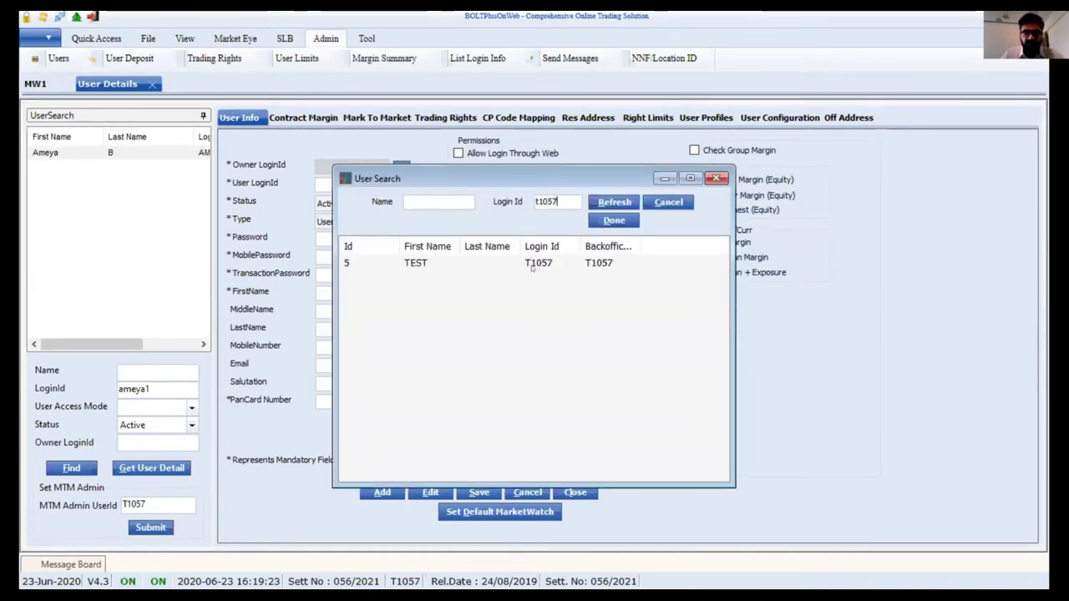
left_click(533, 264)
double_click(505, 266)
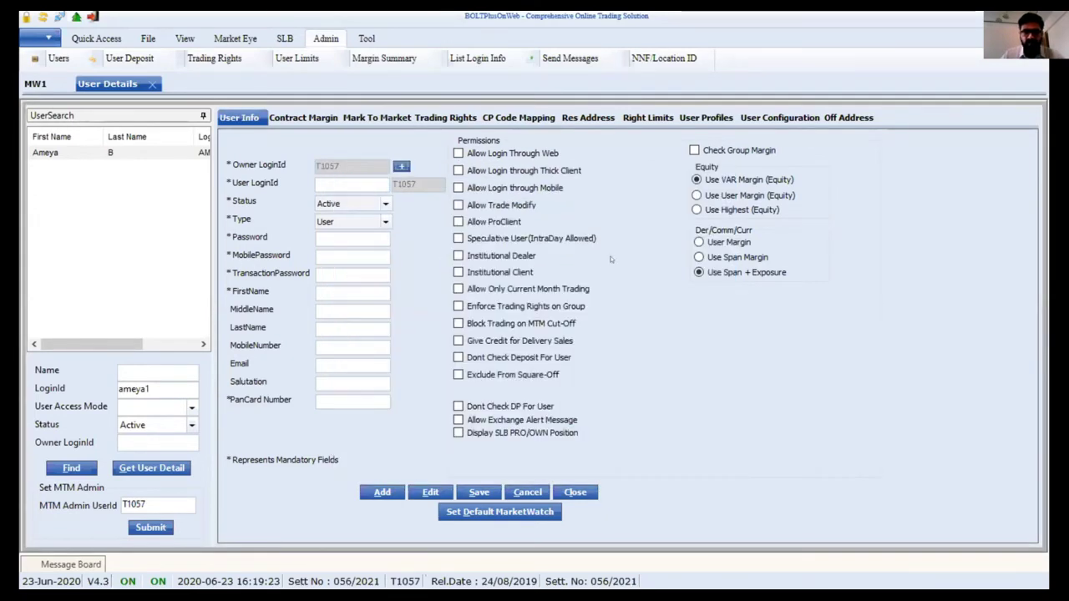
type("Deal")
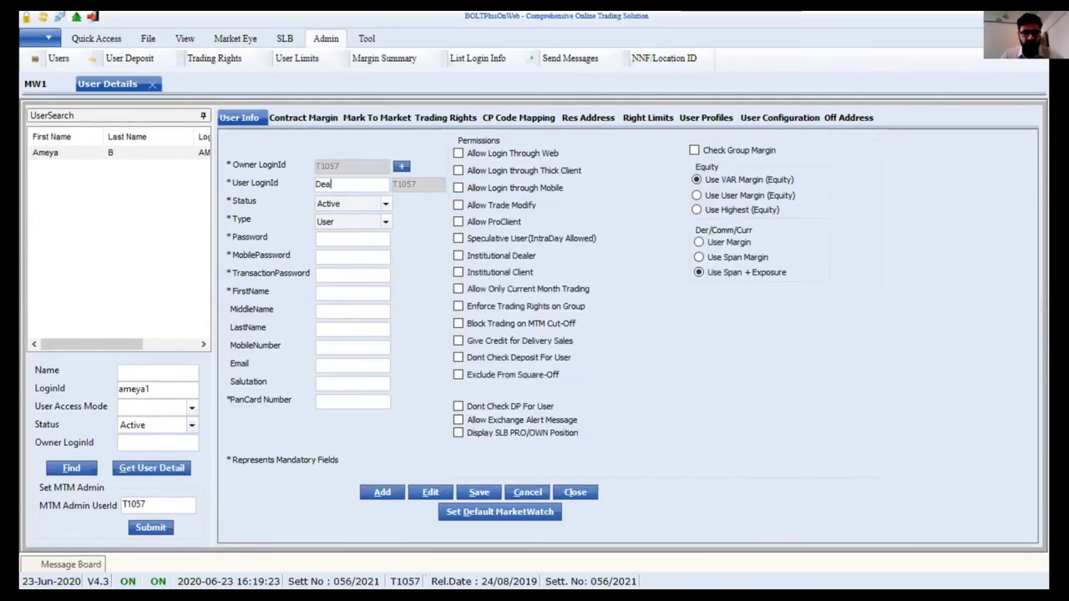
type("er23")
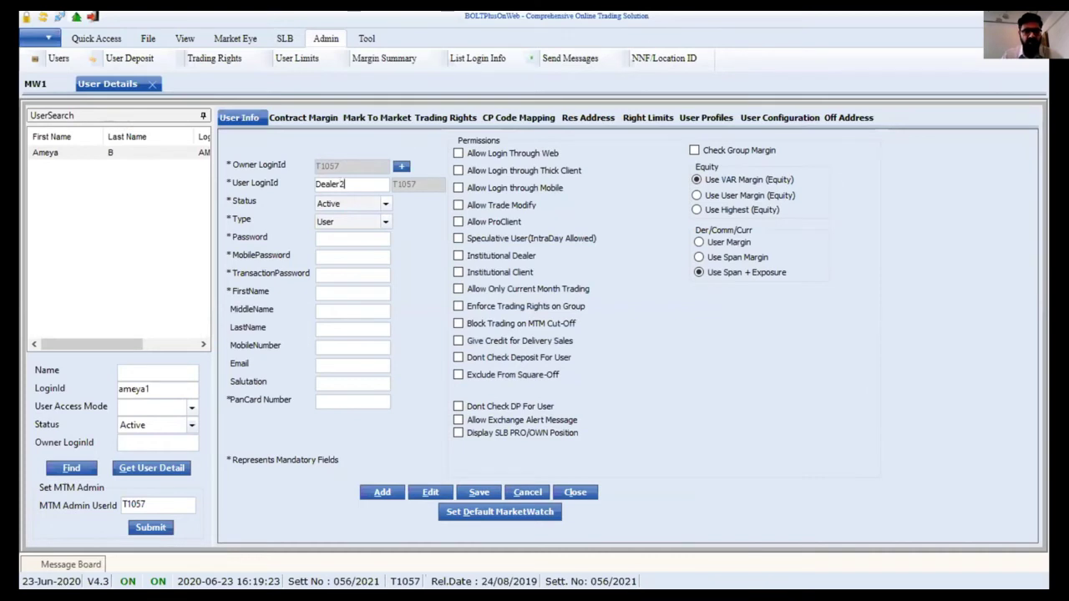